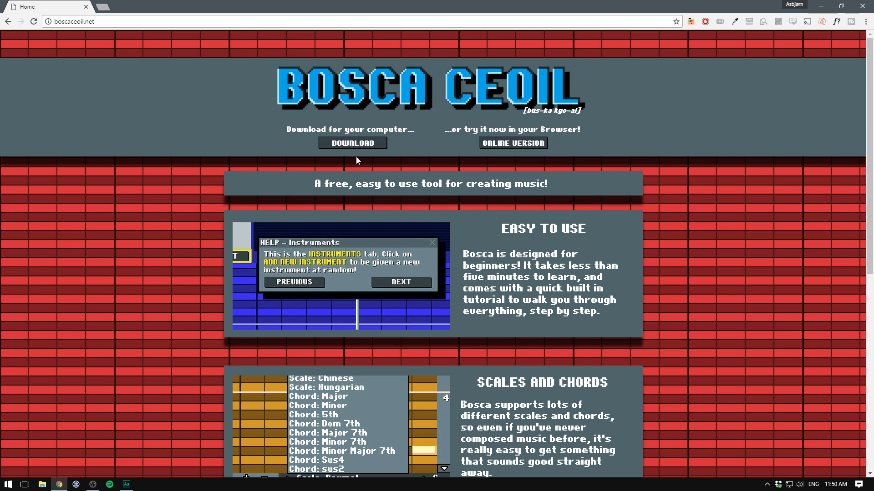
# Open the Bosca Ceoil downloads page and minimise the browser
pyautogui.click(348, 144)
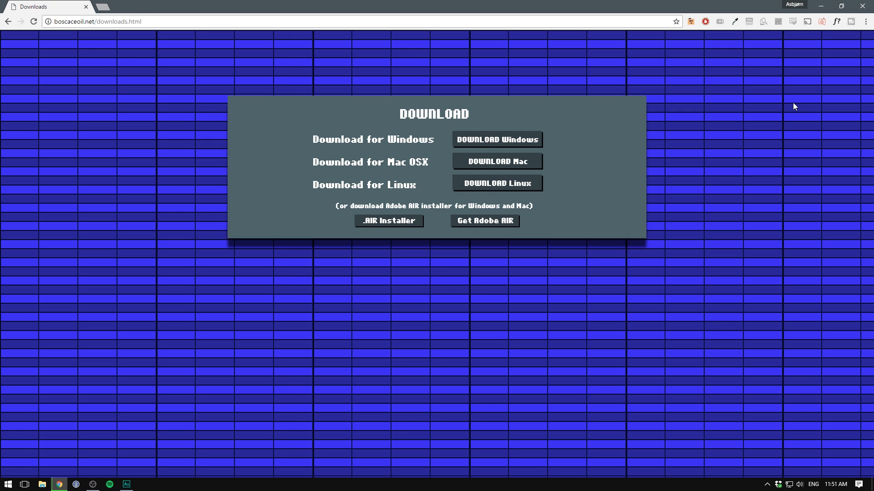
pyautogui.click(821, 6)
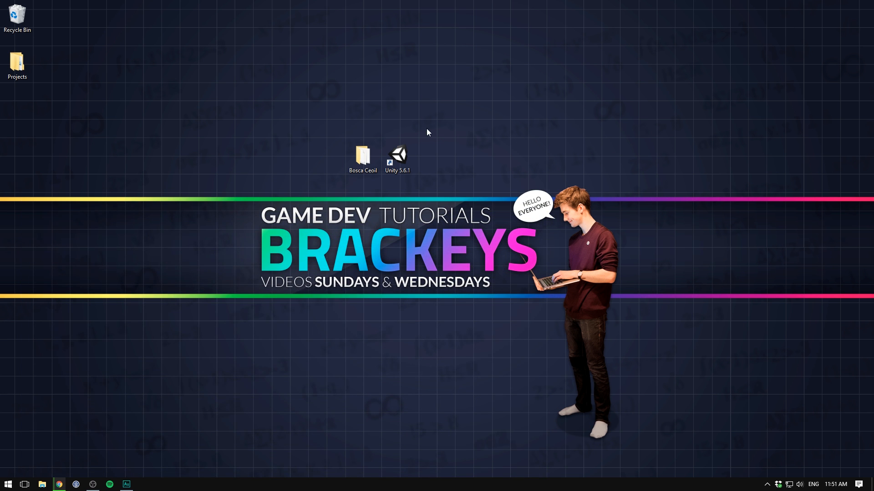
# Run BoscaCeoil.exe from the Bosca Ceoil folder on the desktop and allow it past the security warning
pyautogui.doubleClick(372, 156)
pyautogui.doubleClick(241, 155)
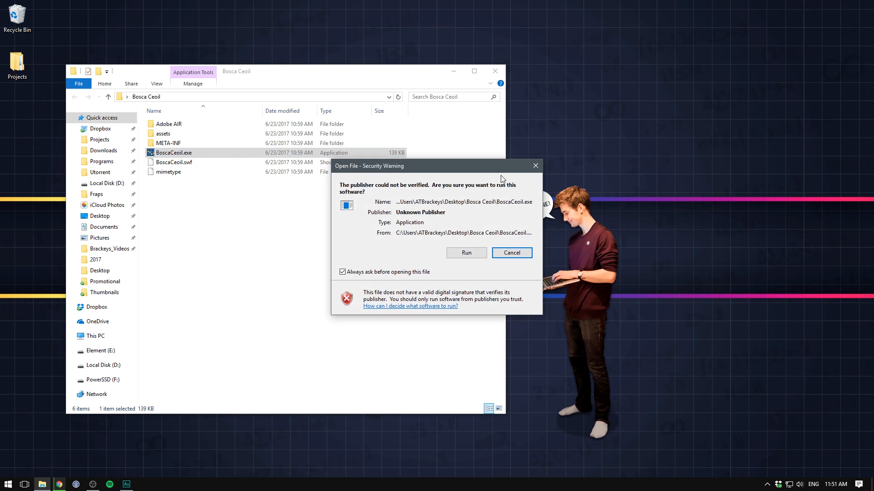
pyautogui.click(468, 253)
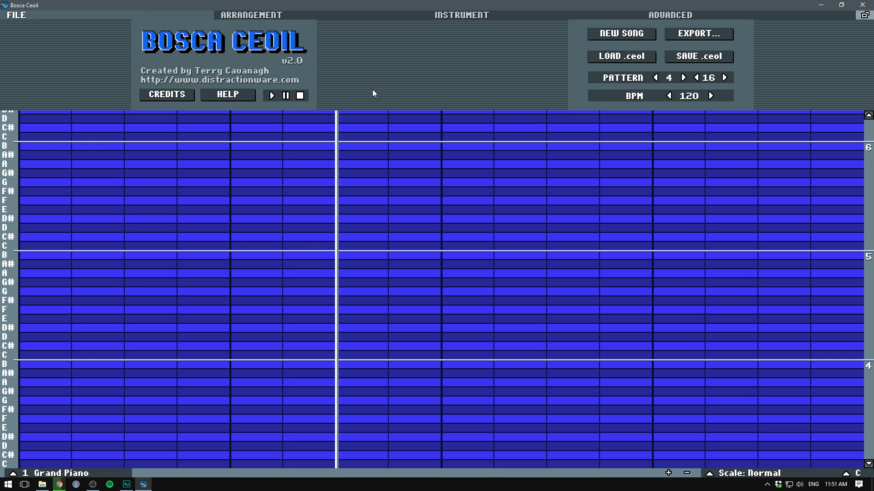
# Start a new song and set its tempo to 80 BPM
pyautogui.click(621, 35)
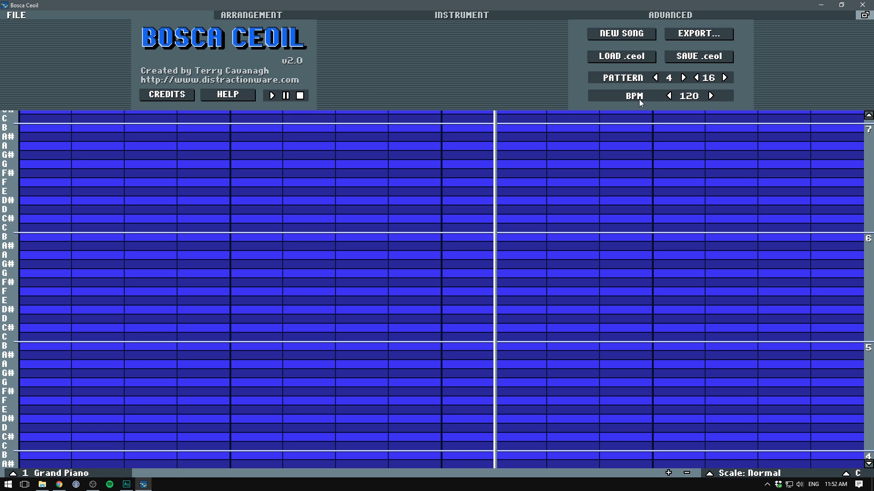
pyautogui.click(669, 95)
pyautogui.click(669, 96)
pyautogui.click(669, 95)
pyautogui.click(669, 95)
pyautogui.click(670, 95)
pyautogui.click(669, 96)
pyautogui.click(669, 96)
pyautogui.click(670, 96)
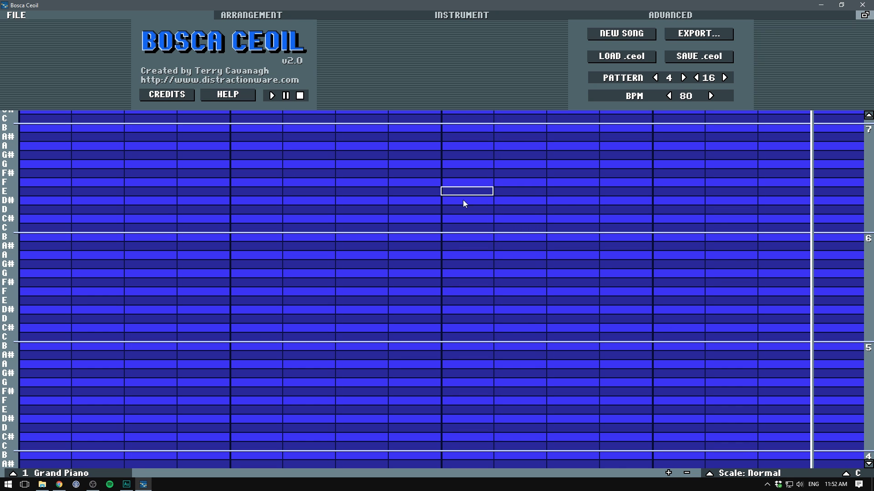
# Try higher values, including 5, for the pattern's first setting and return it to 4
pyautogui.click(683, 77)
pyautogui.click(683, 77)
pyautogui.click(683, 77)
pyautogui.click(683, 77)
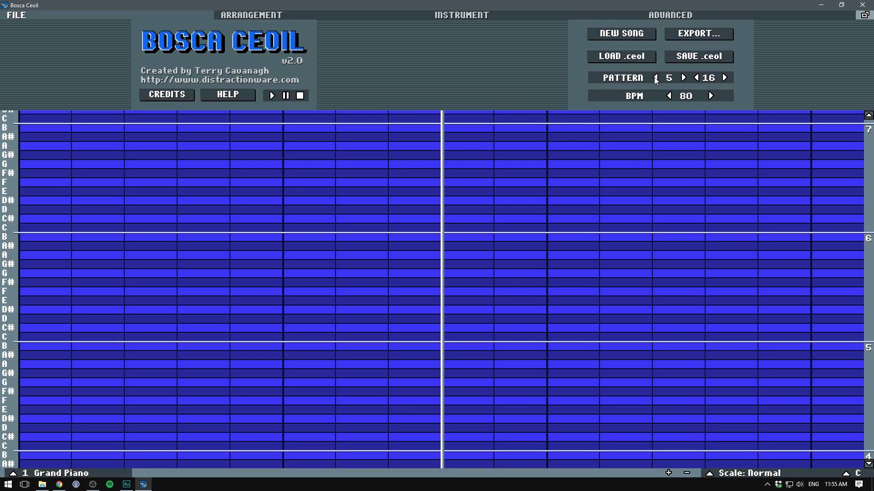
pyautogui.click(656, 78)
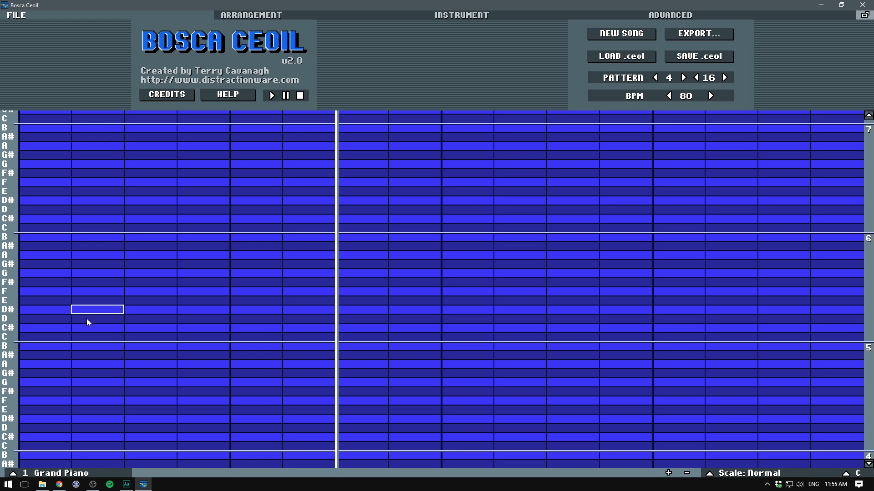
# Place test notes: C on steps 1 and 2, G# on step 5, and A on steps 7 to 10
pyautogui.click(66, 338)
pyautogui.click(96, 337)
pyautogui.click(255, 264)
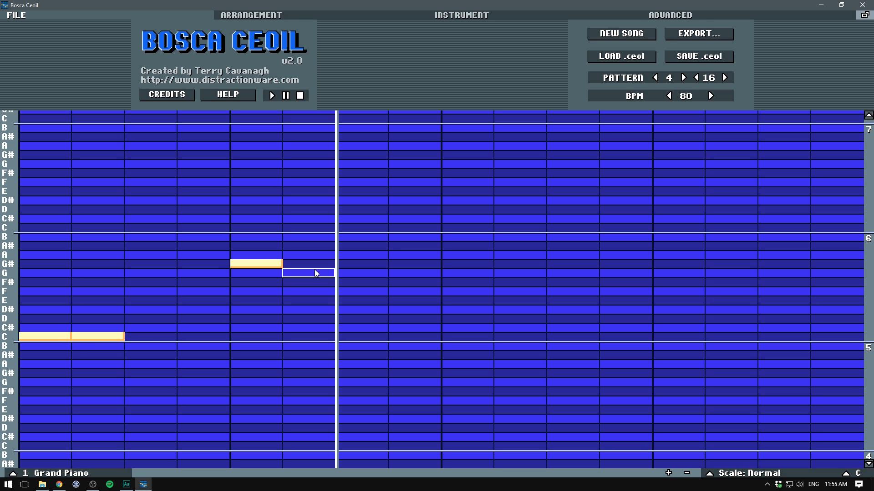
pyautogui.moveTo(381, 256); pyautogui.dragTo(523, 255)
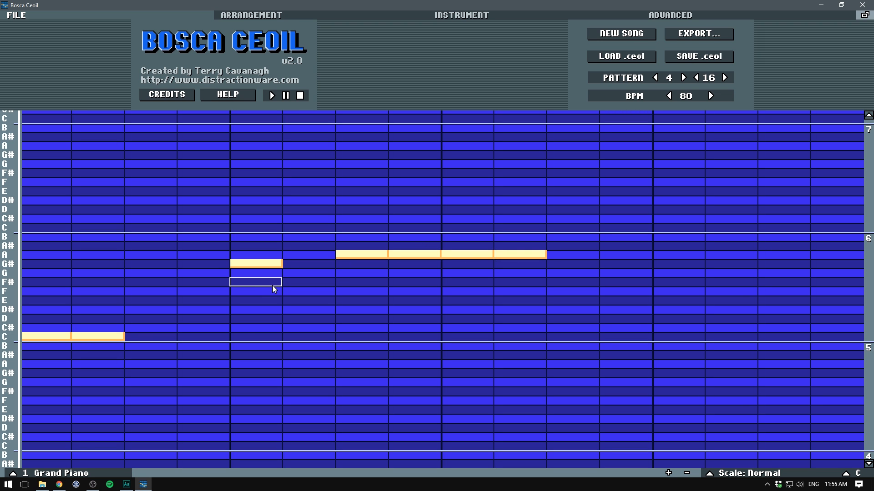
# Erase all the test notes from the pattern
pyautogui.rightClick(255, 272)
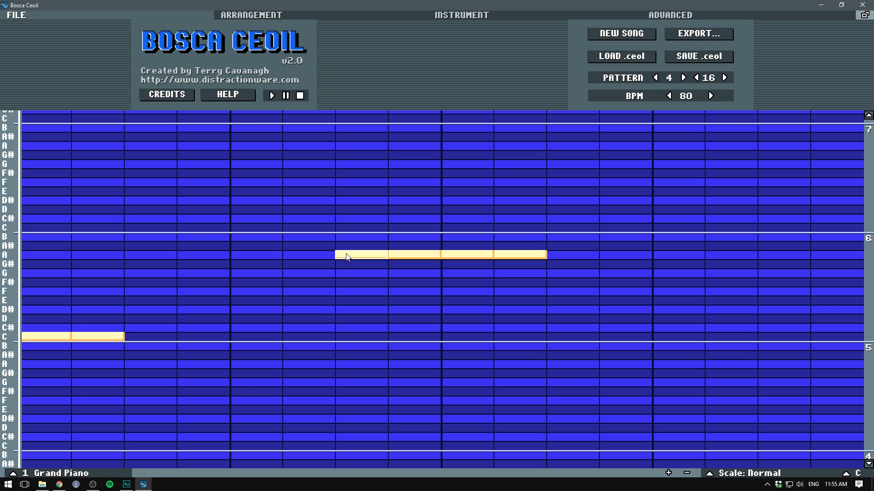
pyautogui.rightClick(359, 263)
pyautogui.rightClick(414, 263)
pyautogui.rightClick(520, 254)
pyautogui.rightClick(468, 254)
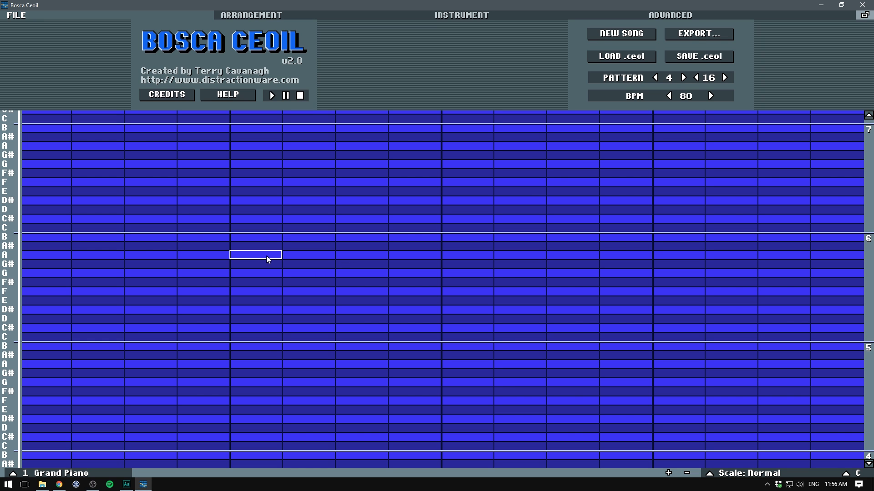
# View the available keys, keep the key of C, and set the pattern's scale to Major
pyautogui.scroll(5, 267, 260)
pyautogui.scroll(-4, 268, 259)
pyautogui.click(859, 474)
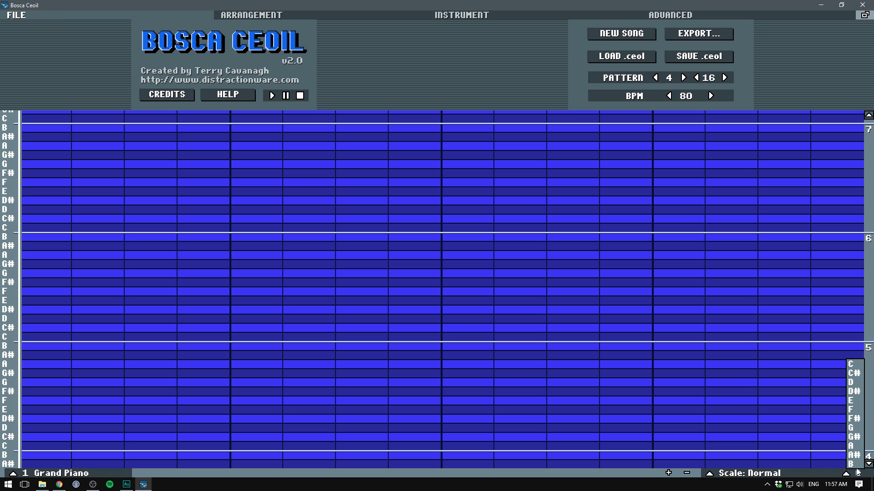
pyautogui.click(752, 474)
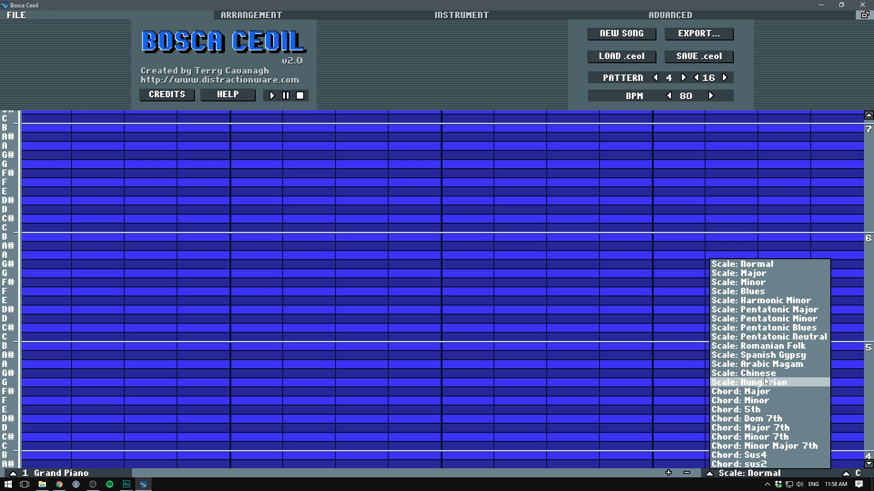
pyautogui.click(766, 273)
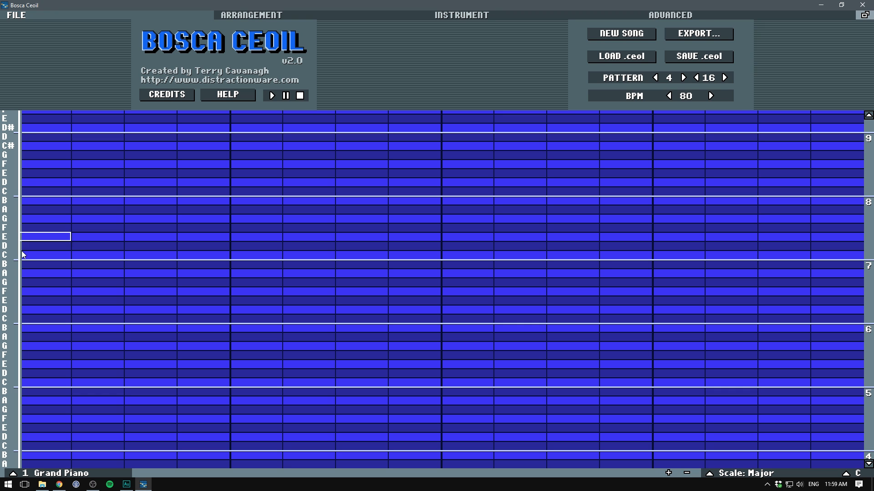
# Place an ascending run of single-step notes from C to B across steps 1 to 7 and toggle playback
pyautogui.click(46, 318)
pyautogui.click(98, 309)
pyautogui.click(150, 300)
pyautogui.click(204, 291)
pyautogui.click(249, 282)
pyautogui.click(307, 273)
pyautogui.click(360, 264)
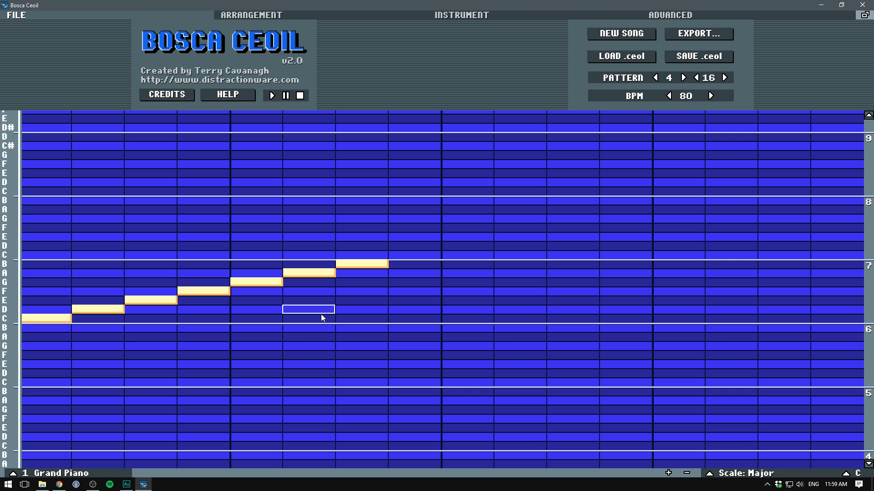
pyautogui.press('space')
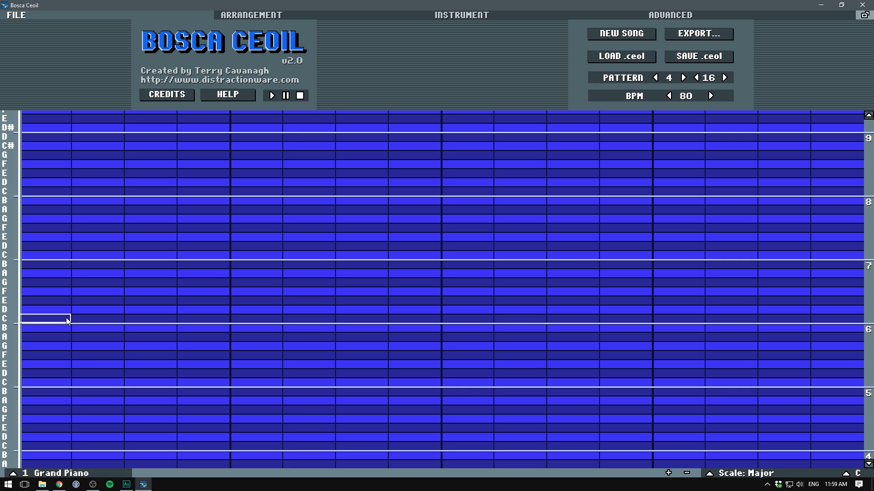
# Lengthen the note size to eight steps and place a C, E and G chord at the pattern's start
pyautogui.scroll(6, 139, 319)
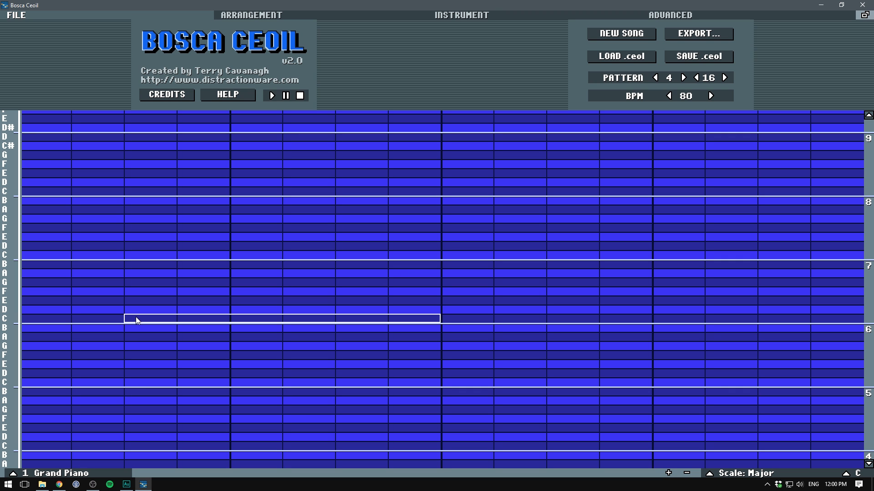
pyautogui.click(57, 320)
pyautogui.click(58, 301)
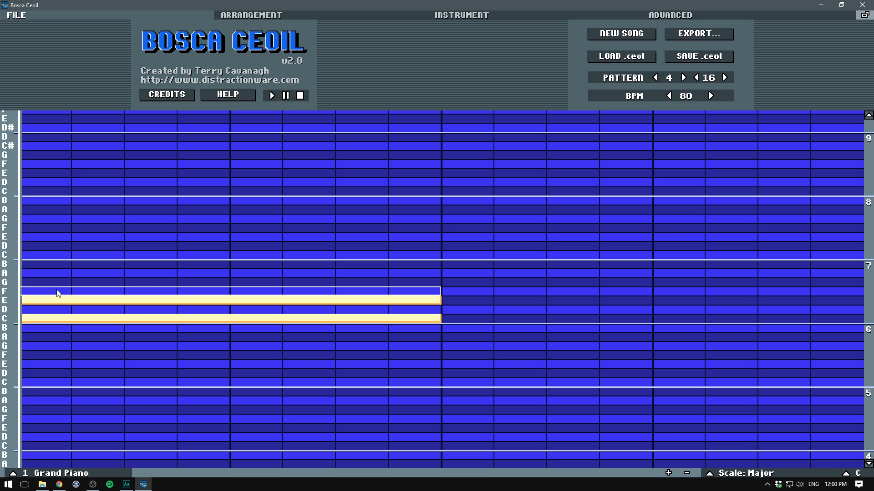
pyautogui.click(58, 282)
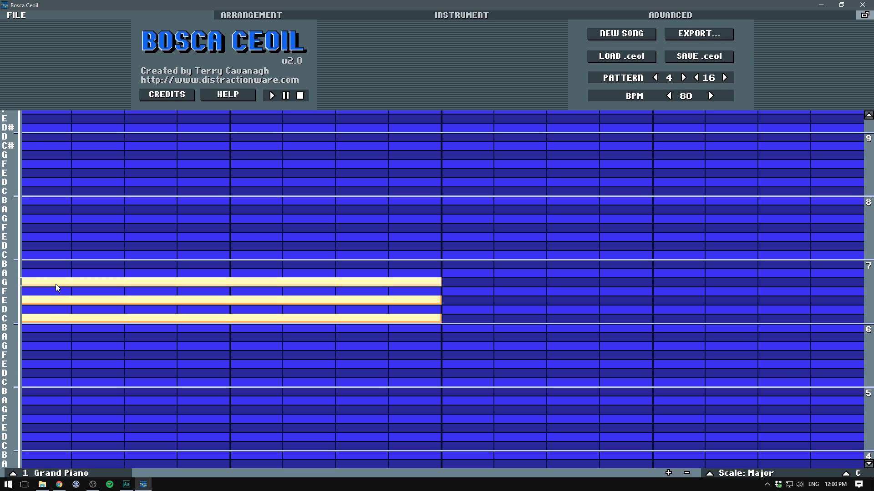
# Place a four-step chord of D, F and A directly after the C chord, starting on step 9
pyautogui.click(459, 311)
pyautogui.click(458, 291)
pyautogui.click(459, 273)
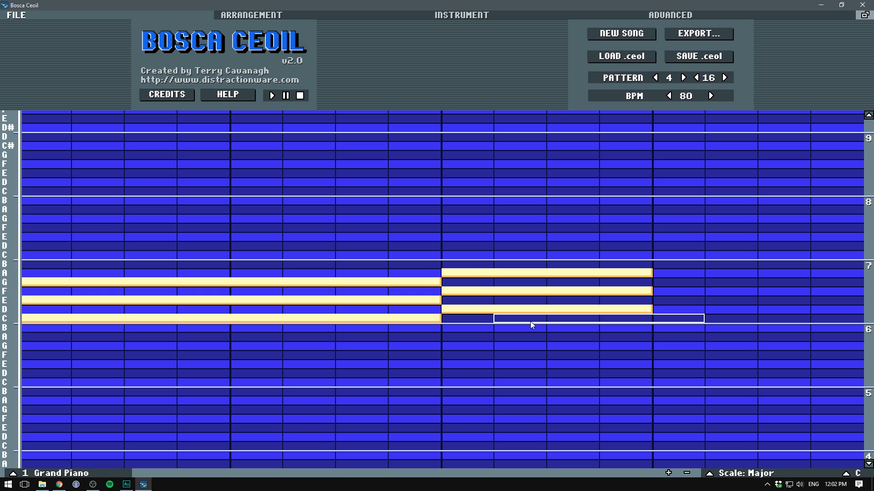
# Place a four-step G, B and D chord on step 13 and replace its low G with the G an octave higher
pyautogui.click(665, 346)
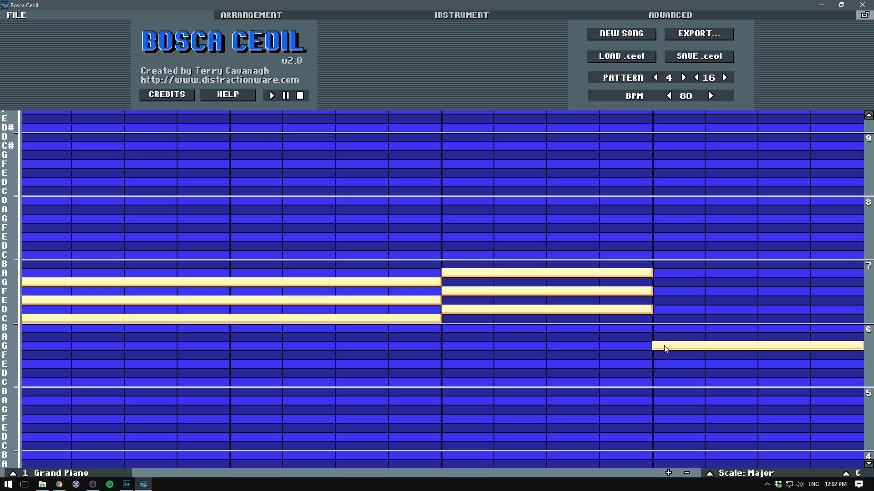
pyautogui.click(664, 328)
pyautogui.click(665, 309)
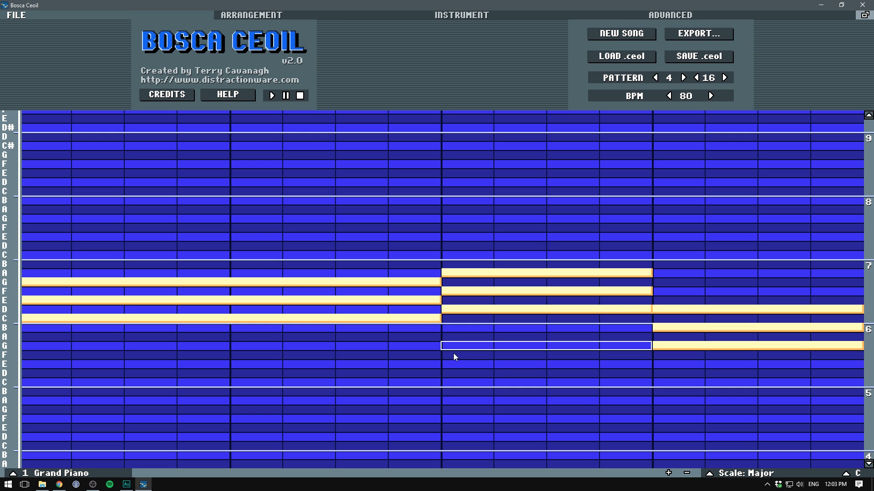
pyautogui.rightClick(676, 347)
pyautogui.click(674, 284)
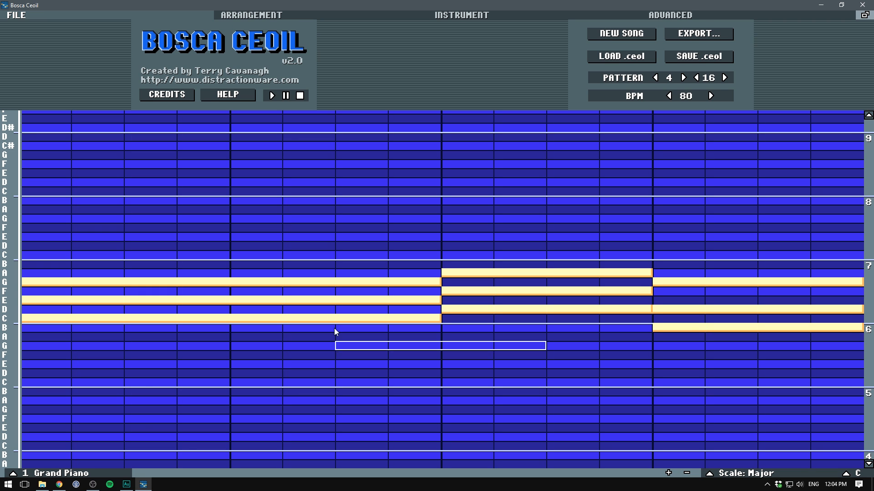
# Look through instrument 1's sound categories and the MIDI preset groups, keeping the MIDI category selected
pyautogui.click(460, 16)
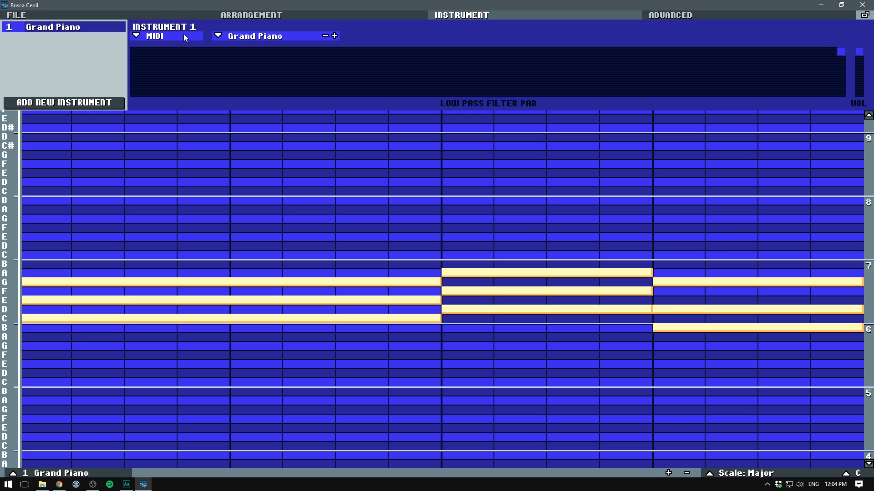
pyautogui.click(152, 36)
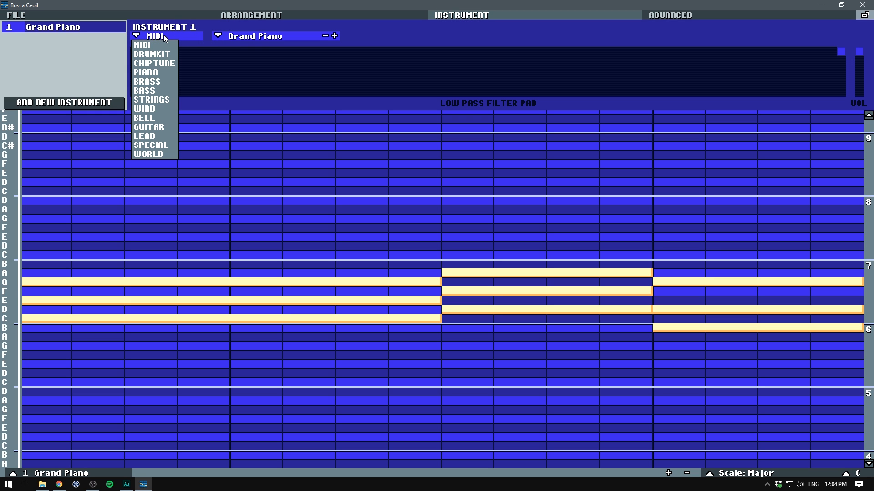
pyautogui.click(203, 23)
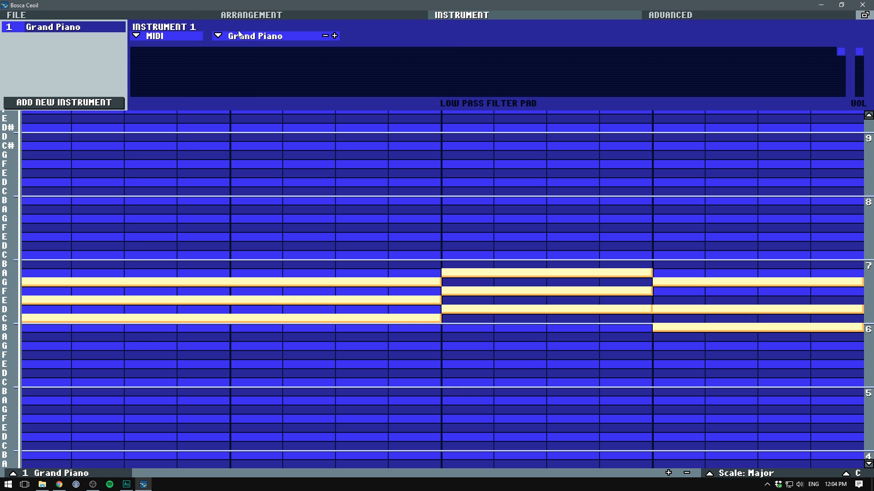
pyautogui.click(161, 35)
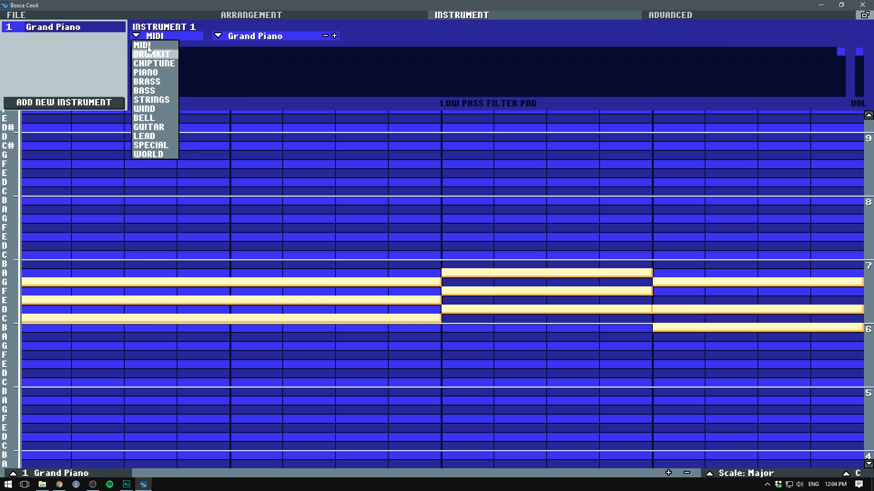
pyautogui.click(159, 46)
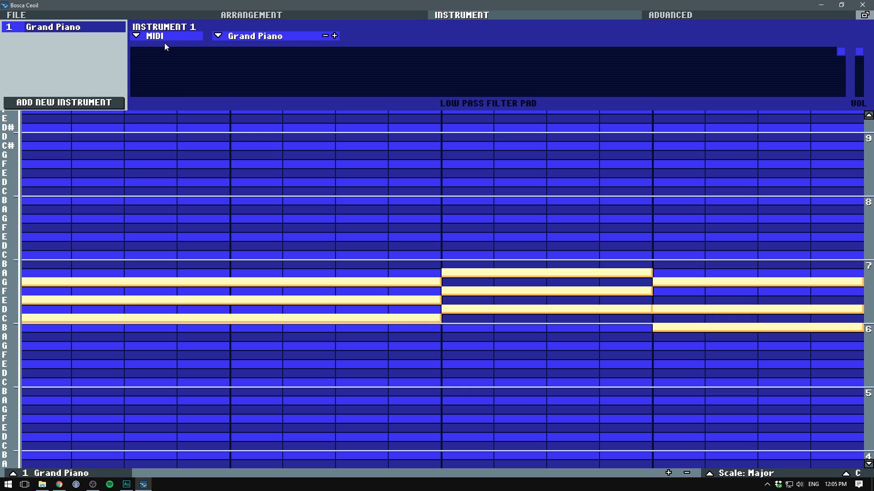
pyautogui.click(237, 36)
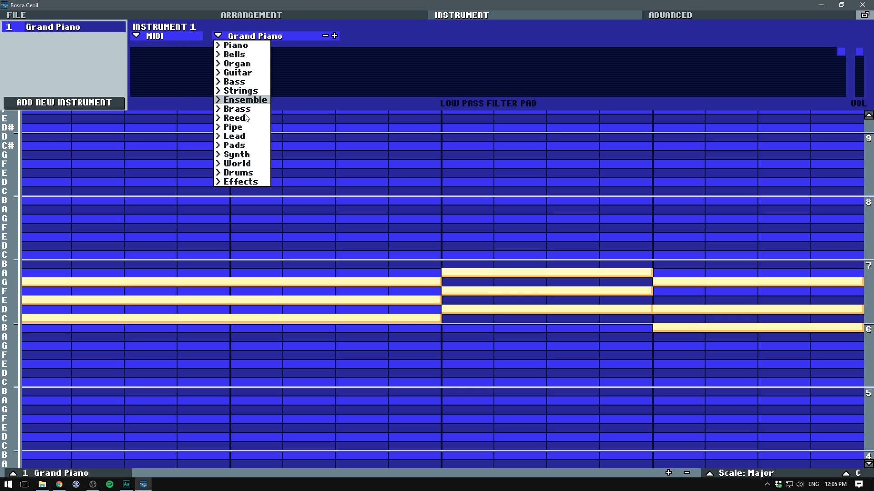
pyautogui.click(220, 37)
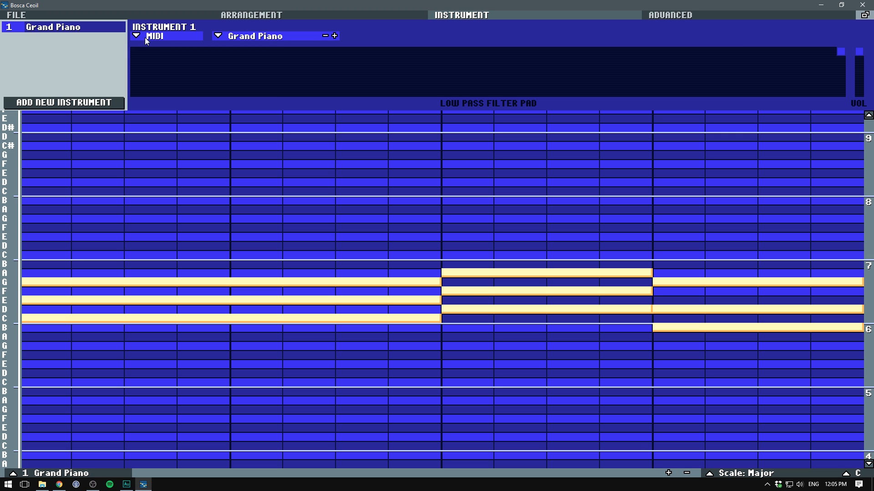
pyautogui.click(244, 38)
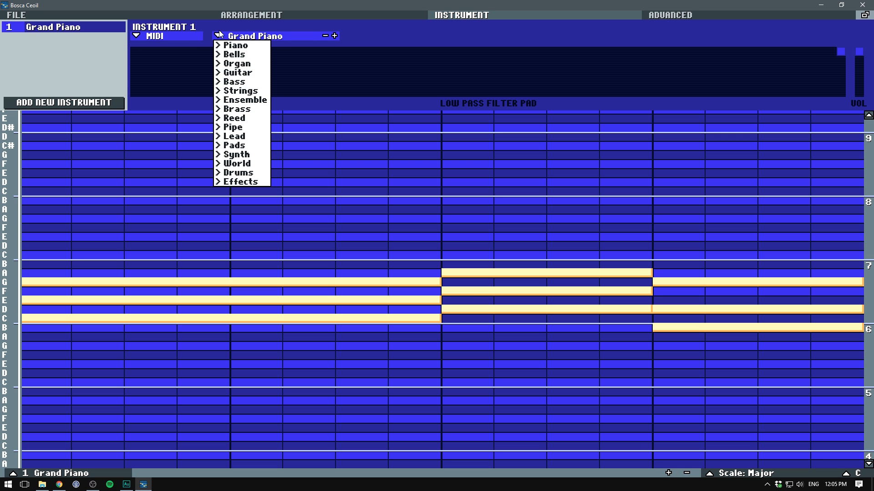
# Step instrument 1 through the MIDI piano presets to Electric Piano 2
pyautogui.click(335, 36)
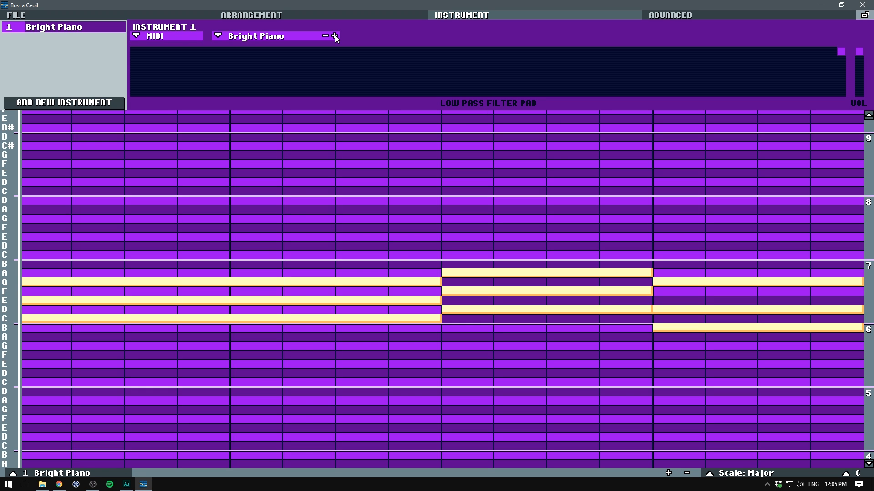
pyautogui.click(335, 36)
pyautogui.click(335, 36)
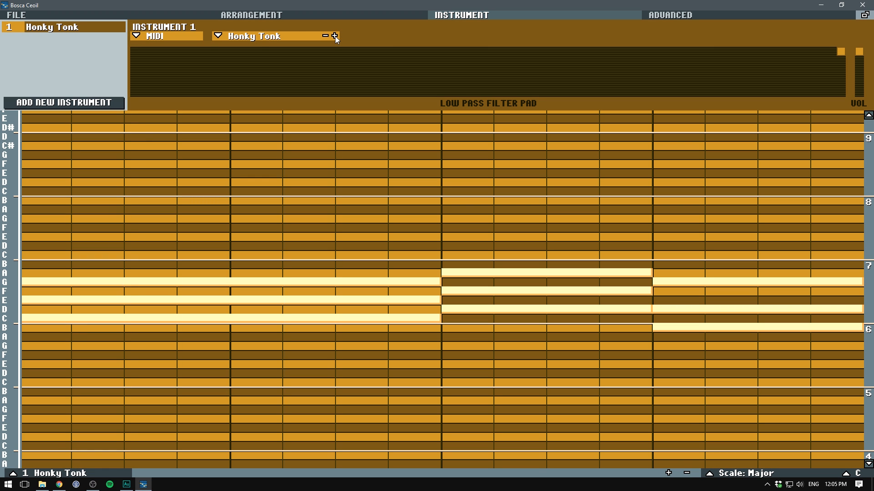
pyautogui.click(335, 36)
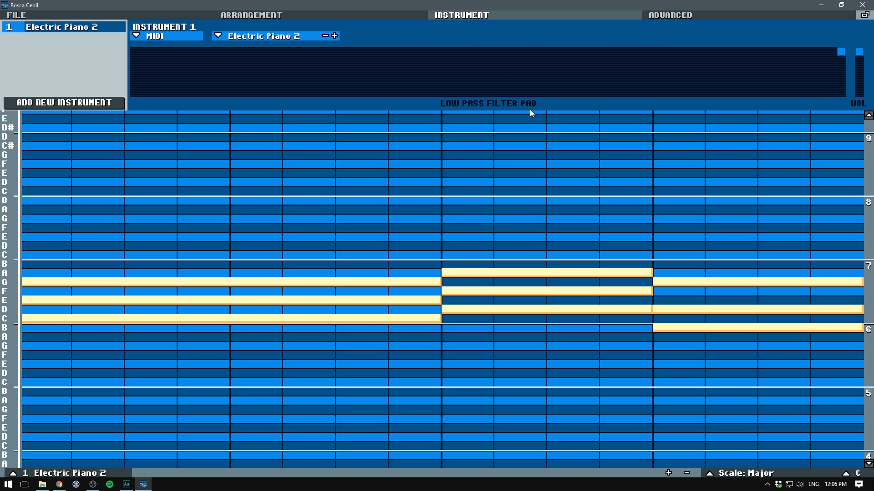
# During playback, lower instrument 1's low-pass filter cutoff to roughly two fifths, try Harpsichord and return to Electric Piano 2
pyautogui.press('space')
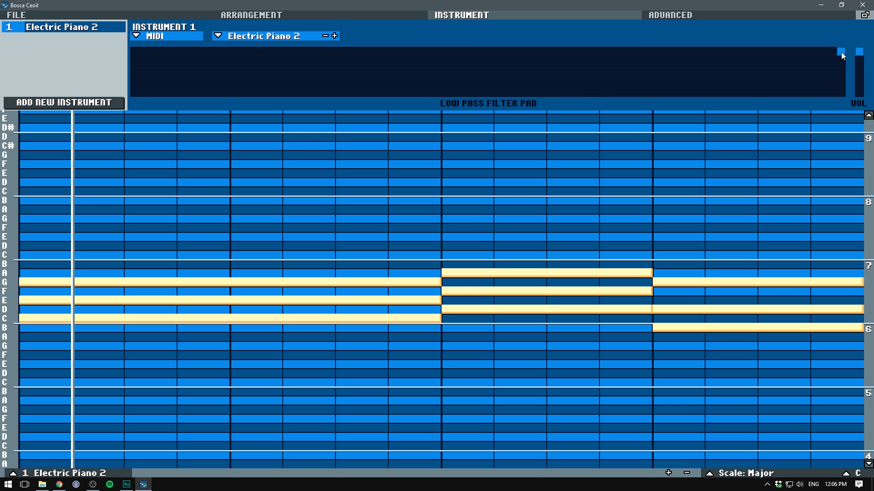
pyautogui.moveTo(840, 52)
pyautogui.mouseDown()
pyautogui.moveTo(300, 66)
pyautogui.moveTo(308, 56)
pyautogui.moveTo(394, 48)
pyautogui.mouseUp()
pyautogui.click(335, 35)
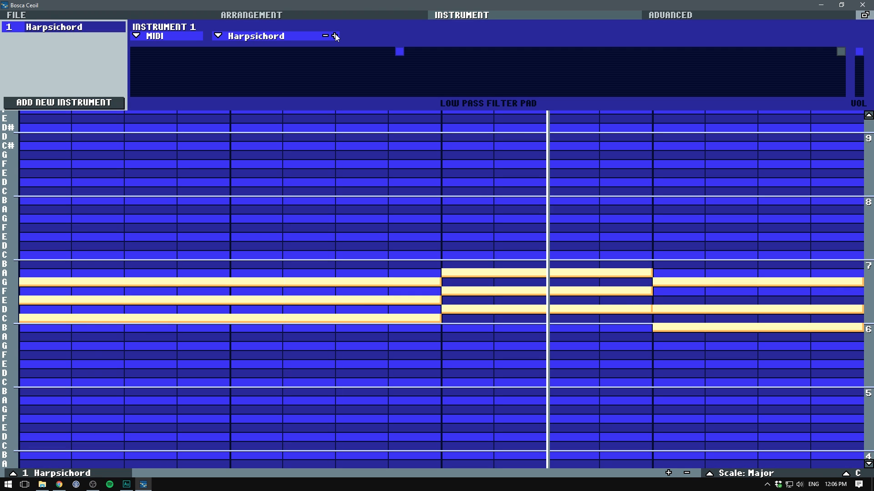
pyautogui.click(325, 36)
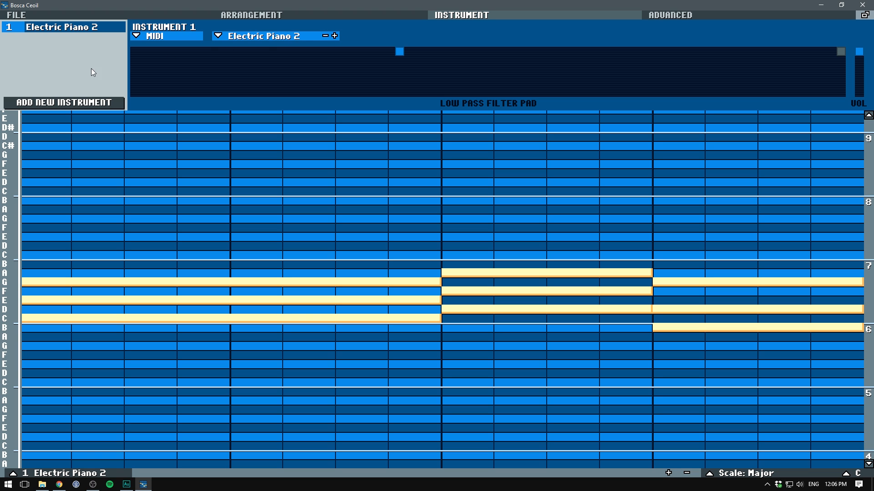
# Add a second instrument from the BASS category and use its Analog Bass preset
pyautogui.click(62, 104)
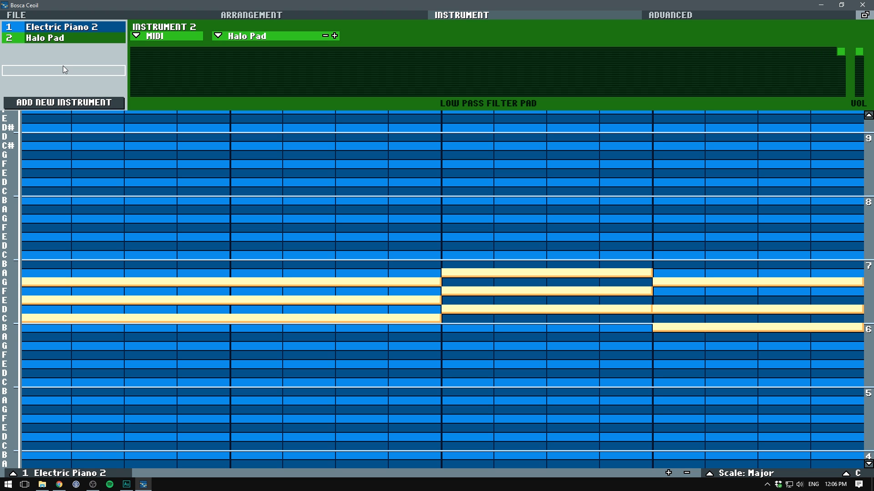
pyautogui.click(173, 36)
pyautogui.click(149, 90)
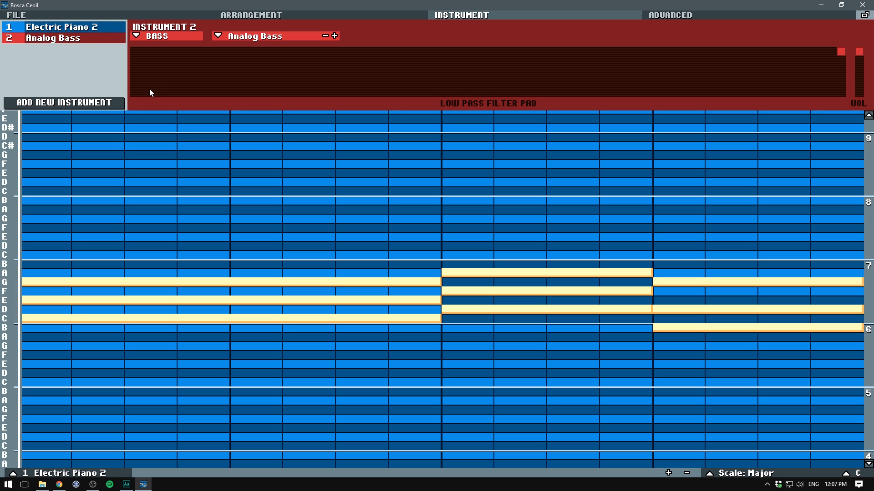
pyautogui.click(240, 35)
pyautogui.click(245, 48)
# Create pattern 2 in the arrangement for the Analog Bass and open it for editing
pyautogui.click(253, 16)
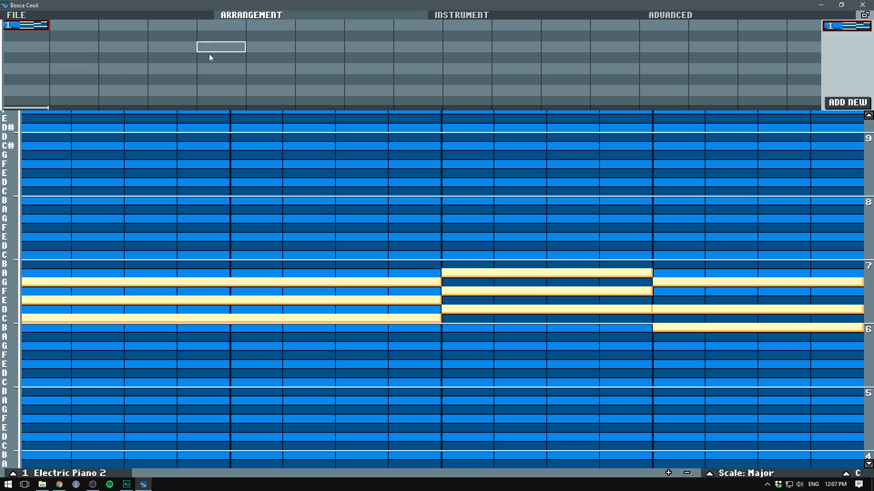
pyautogui.click(847, 102)
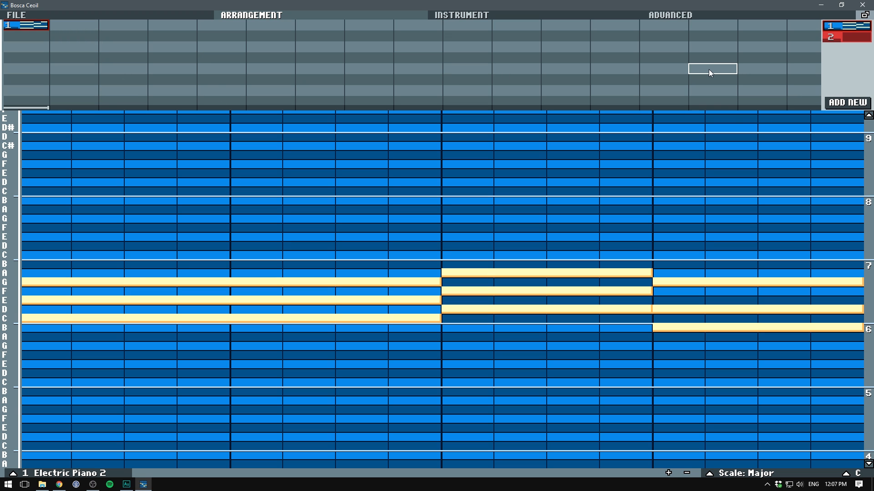
pyautogui.click(853, 38)
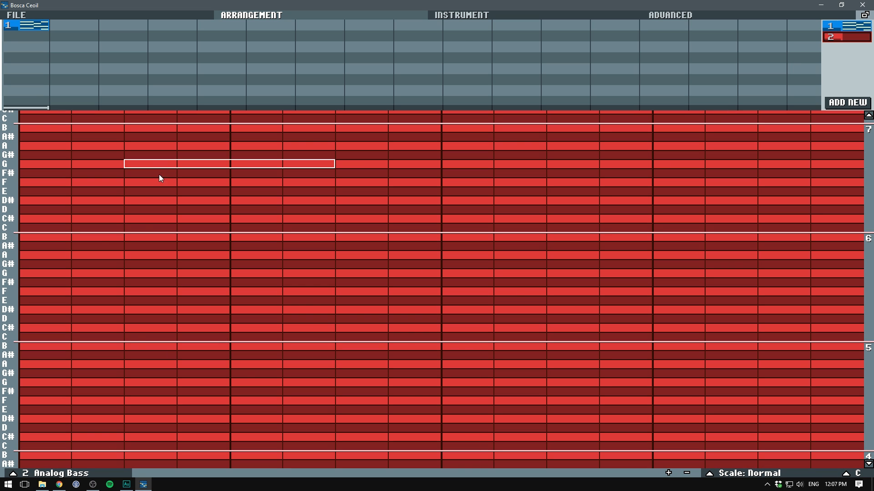
# Switch pattern 2's instrument to Electric Piano 2 and back to Analog Bass
pyautogui.click(47, 475)
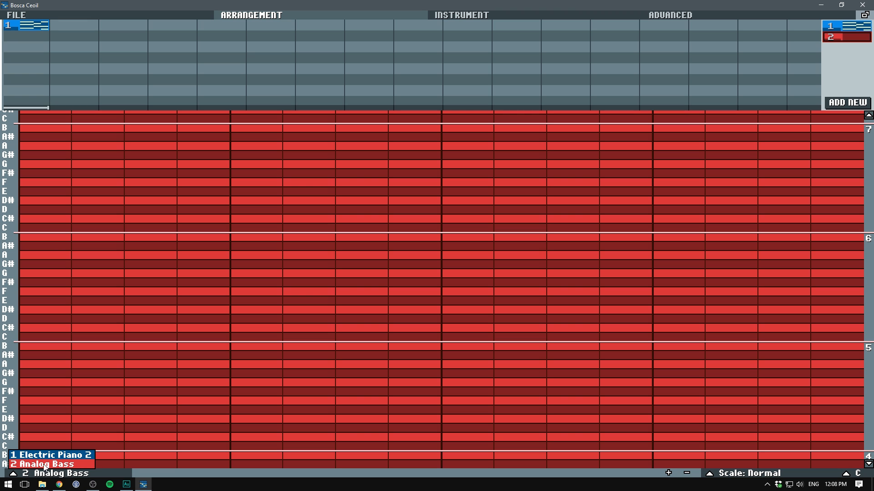
pyautogui.click(37, 456)
pyautogui.click(56, 475)
pyautogui.click(59, 462)
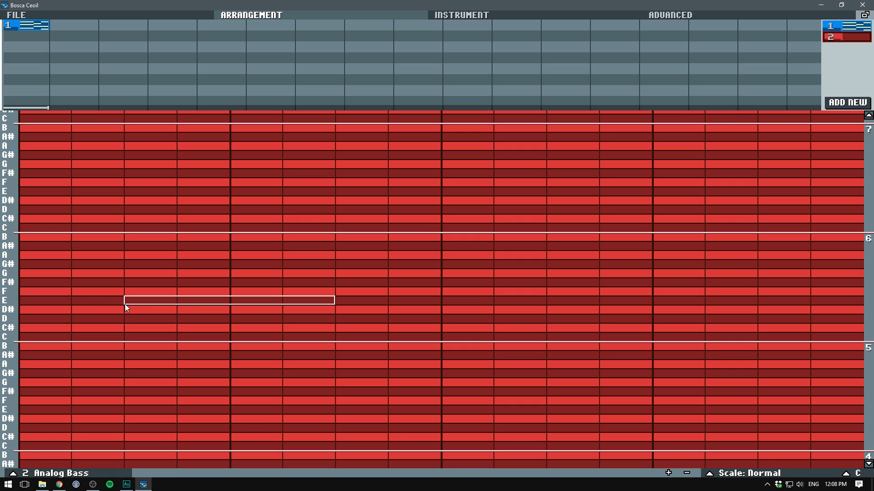
# Place a four-step C note at the start of pattern 2, just above the octave 5 line, and audition it
pyautogui.click(45, 340)
pyautogui.press('space')
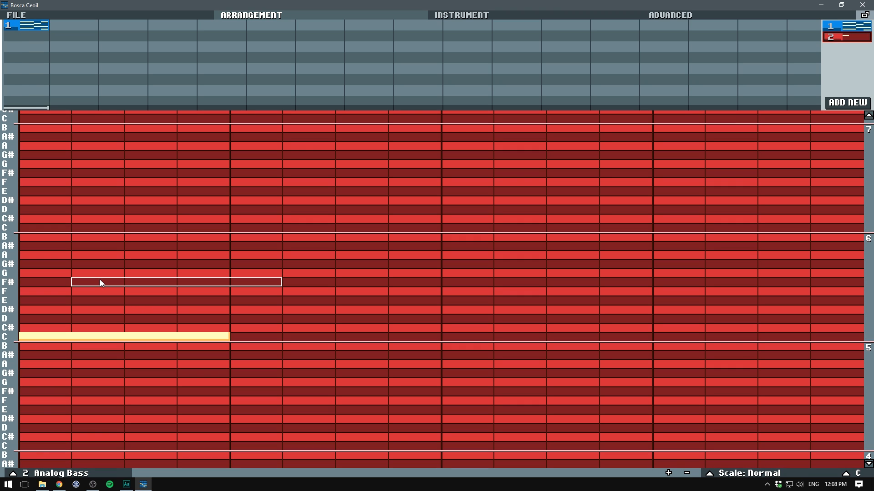
pyautogui.scroll(1, 101, 282)
# Arrange patterns 1 and 2 together in bar 2 and loop playback on that bar only
pyautogui.moveTo(855, 41); pyautogui.dragTo(69, 36)
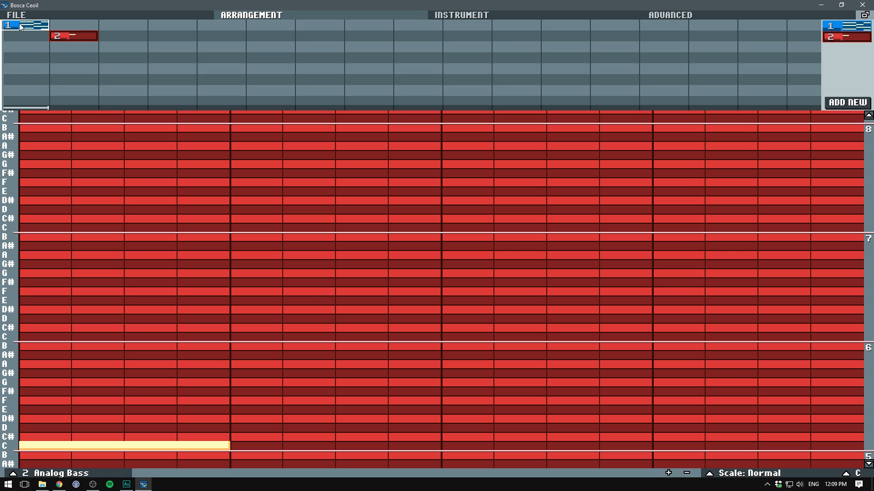
pyautogui.click(20, 28)
pyautogui.click(74, 25)
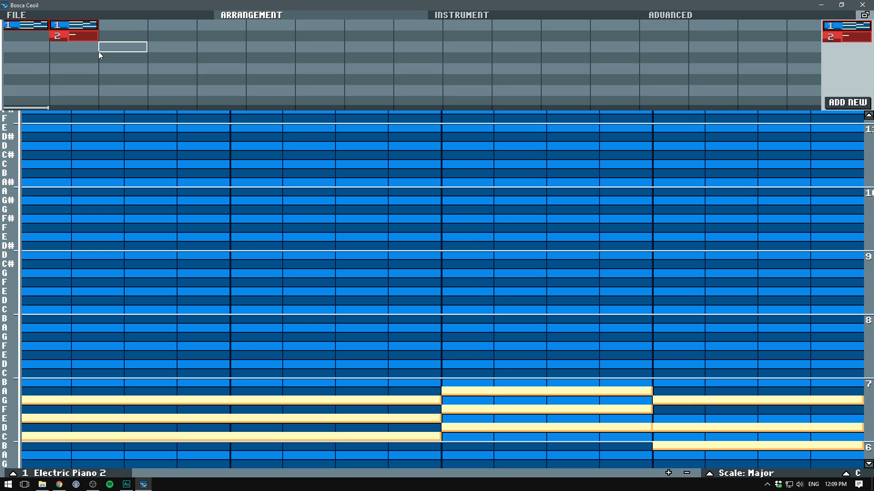
pyautogui.press('space')
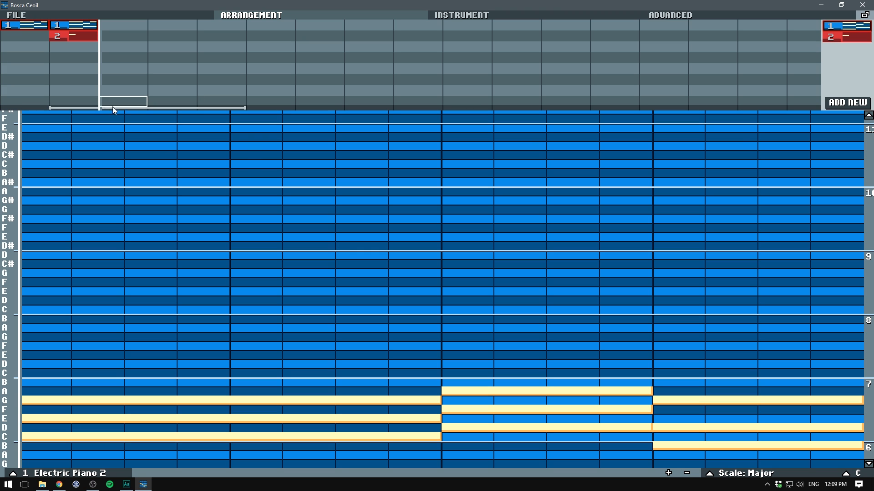
pyautogui.click(72, 109)
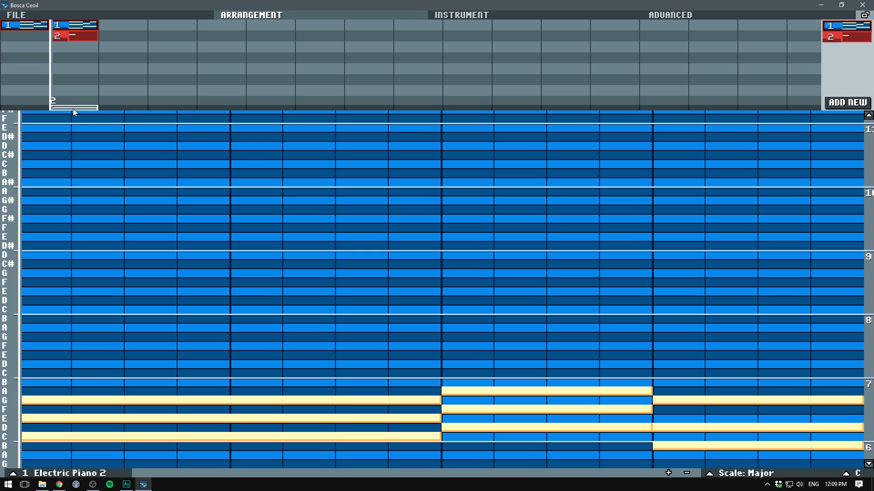
# In pattern 2, shorten the note length to one step and delete the four-step C note
pyautogui.click(77, 36)
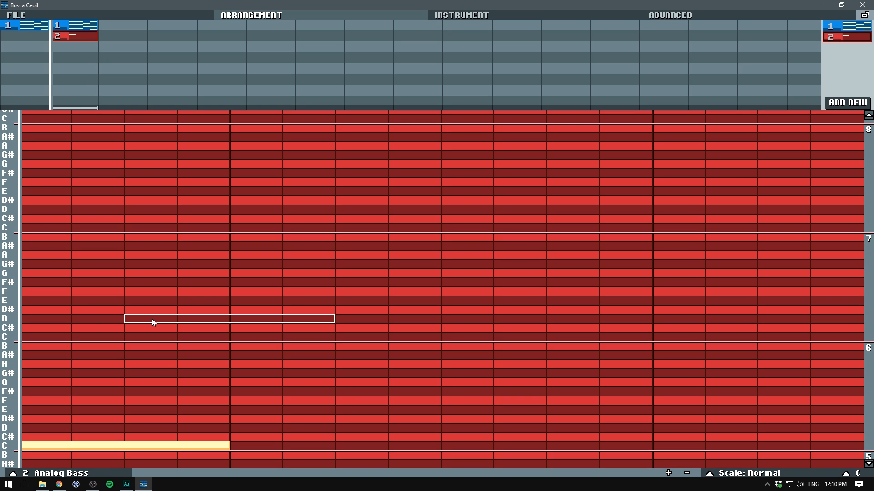
pyautogui.scroll(-3, 147, 317)
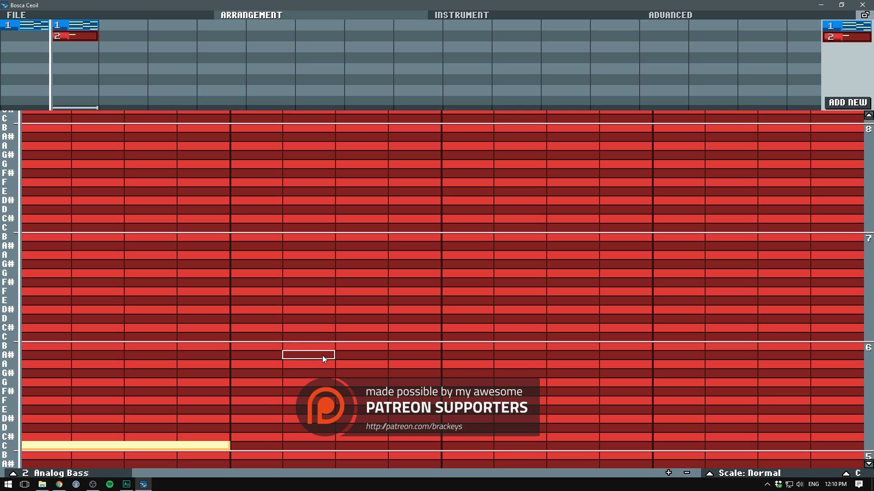
pyautogui.click(868, 115)
pyautogui.scroll(-10, 868, 464)
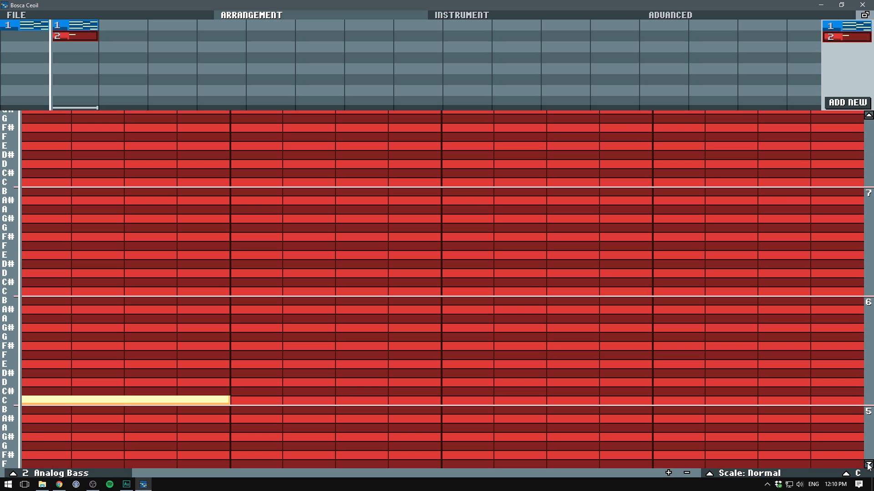
pyautogui.scroll(2, 524, 283)
pyautogui.scroll(-6, 523, 283)
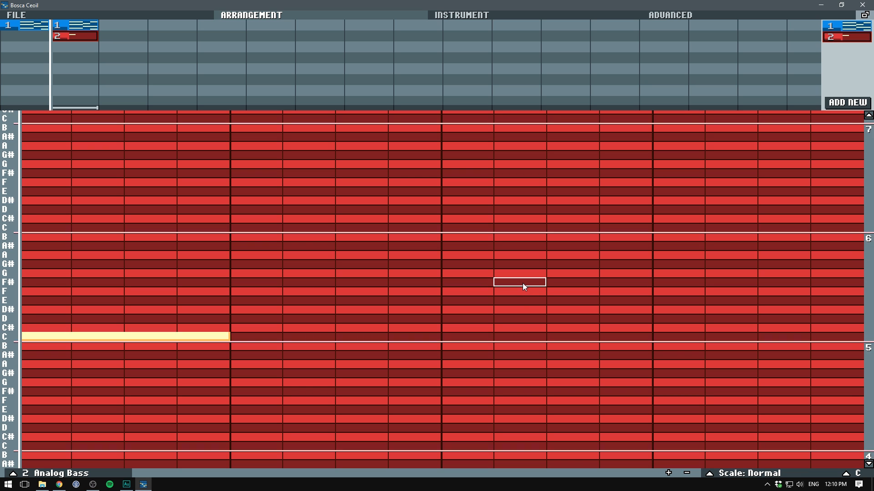
pyautogui.scroll(4, 522, 283)
pyautogui.scroll(-14, 522, 283)
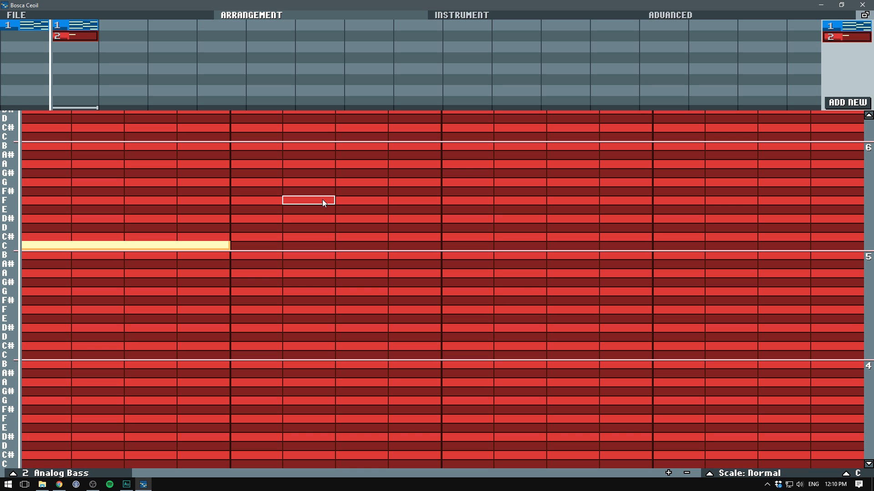
pyautogui.scroll(-3, 321, 200)
pyautogui.scroll(6, 321, 200)
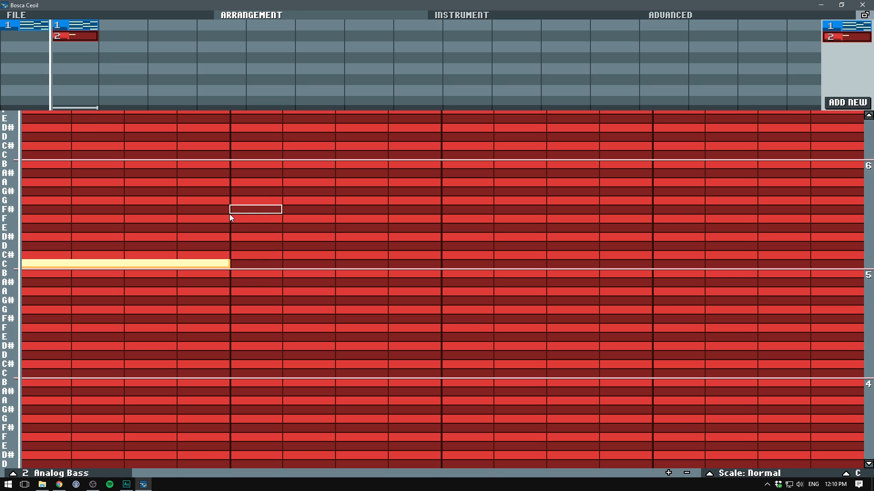
pyautogui.scroll(-5, 227, 212)
pyautogui.rightClick(75, 227)
pyautogui.scroll(-3, 115, 270)
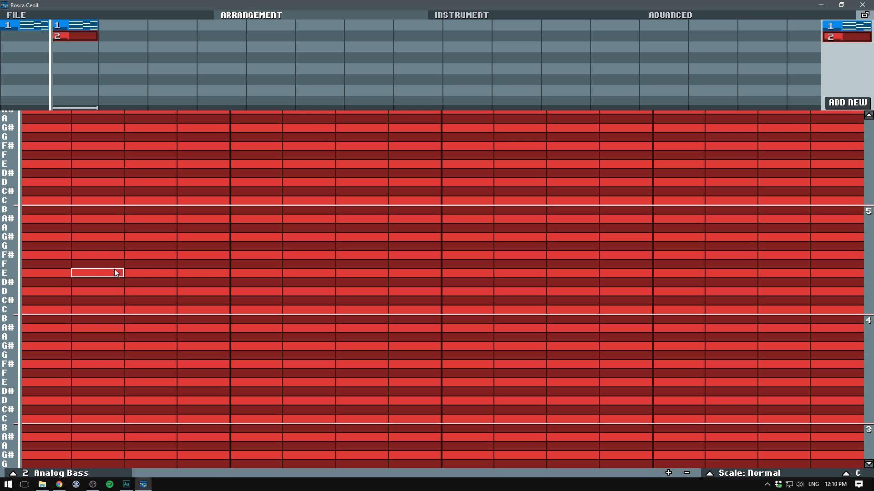
# Try a low one-step C on step 3 of pattern 2 and set the pattern's scale to Major
pyautogui.scroll(-1, 114, 269)
pyautogui.scroll(-1, 156, 411)
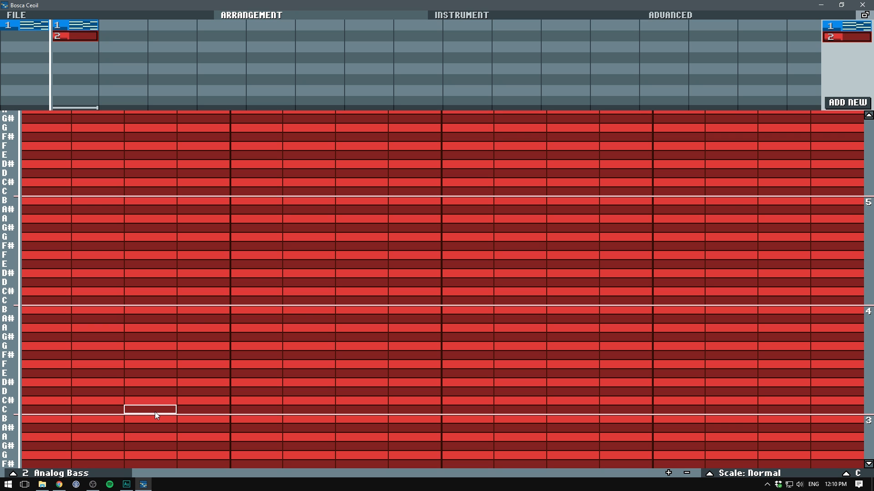
pyautogui.click(155, 411)
pyautogui.press('space')
pyautogui.press('space')
pyautogui.scroll(-1, 155, 412)
pyautogui.click(775, 474)
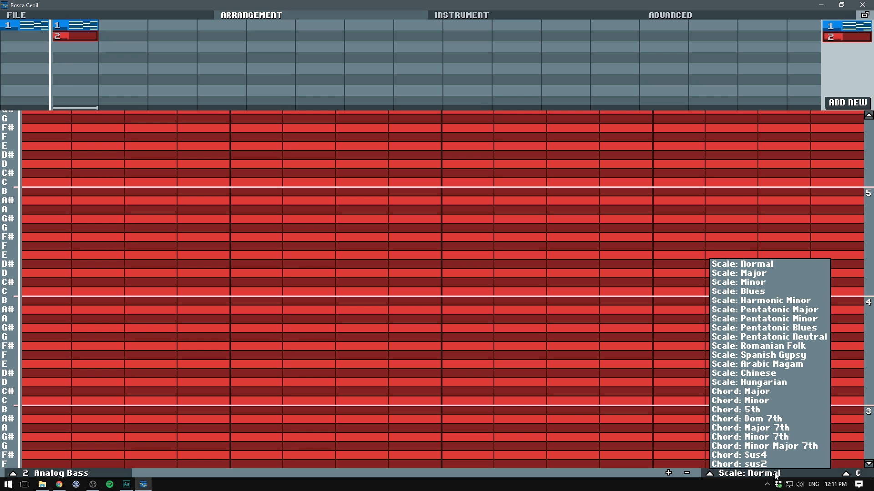
pyautogui.click(750, 273)
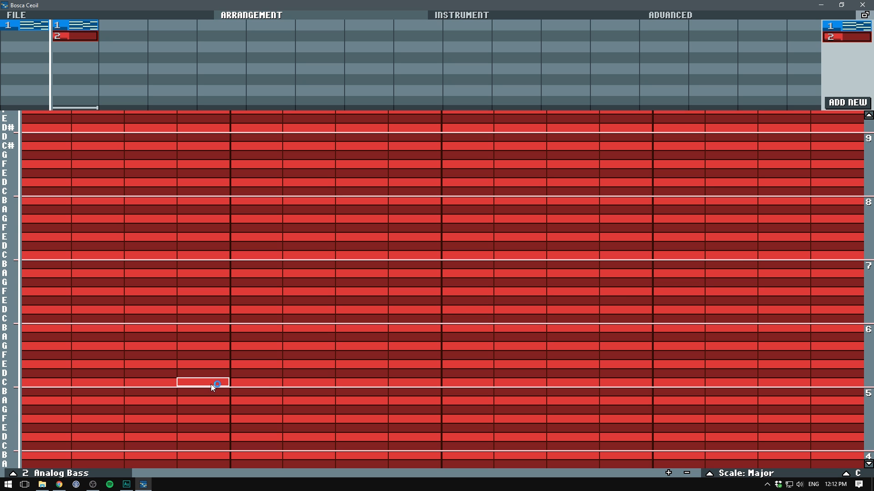
# Build a one-step bass line: C on steps 3, 5, 14 and 16, high G on 7 and 9, low G on 11, A on 12
pyautogui.scroll(-11, 211, 384)
pyautogui.click(178, 409)
pyautogui.click(364, 372)
pyautogui.click(678, 409)
pyautogui.click(731, 391)
pyautogui.click(784, 409)
pyautogui.click(573, 436)
pyautogui.click(625, 427)
pyautogui.click(731, 409)
pyautogui.click(836, 409)
pyautogui.click(256, 409)
pyautogui.click(414, 372)
pyautogui.click(467, 373)
pyautogui.click(836, 391)
pyautogui.rightClick(823, 391)
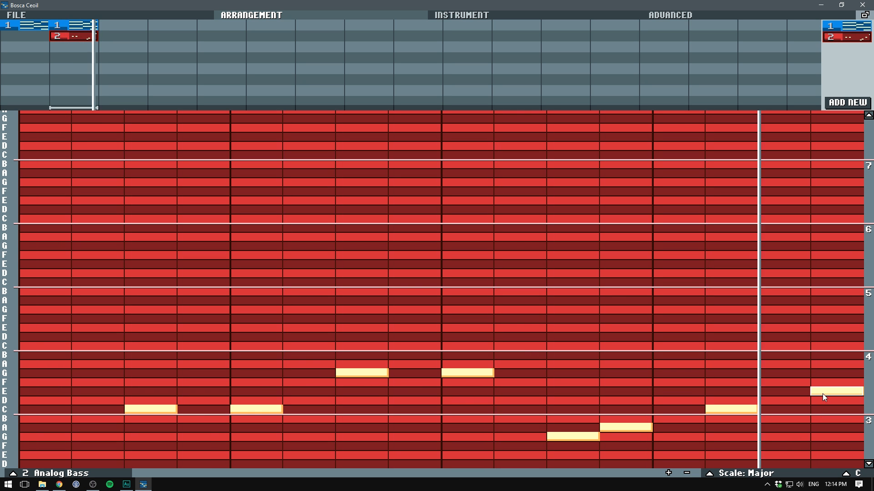
# Re-enter the bass line's C on step 3 and replace the low G on step 11 with A
pyautogui.rightClick(150, 409)
pyautogui.click(150, 409)
pyautogui.click(204, 400)
pyautogui.rightClick(204, 400)
pyautogui.rightClick(573, 437)
pyautogui.click(573, 419)
pyautogui.rightClick(573, 418)
pyautogui.click(573, 427)
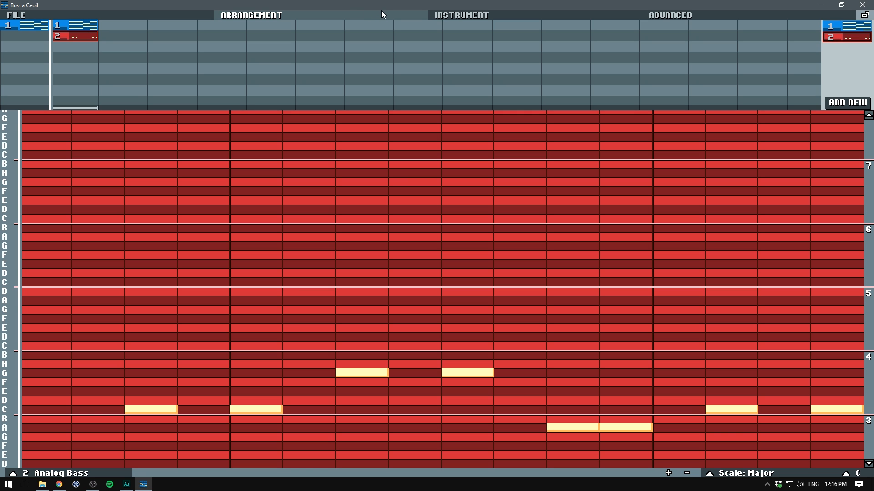
# Add a third instrument from the CHIPTUNE category with the Square Wave sound
pyautogui.click(457, 15)
pyautogui.click(81, 105)
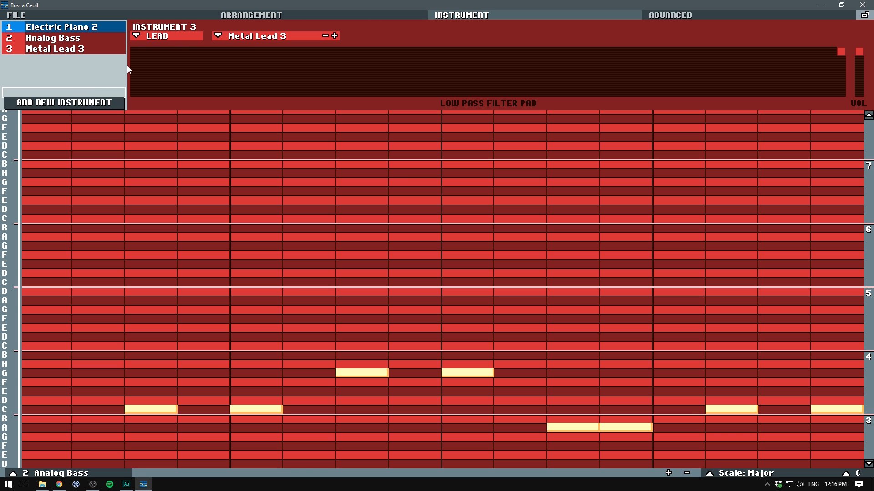
pyautogui.click(179, 37)
pyautogui.click(146, 63)
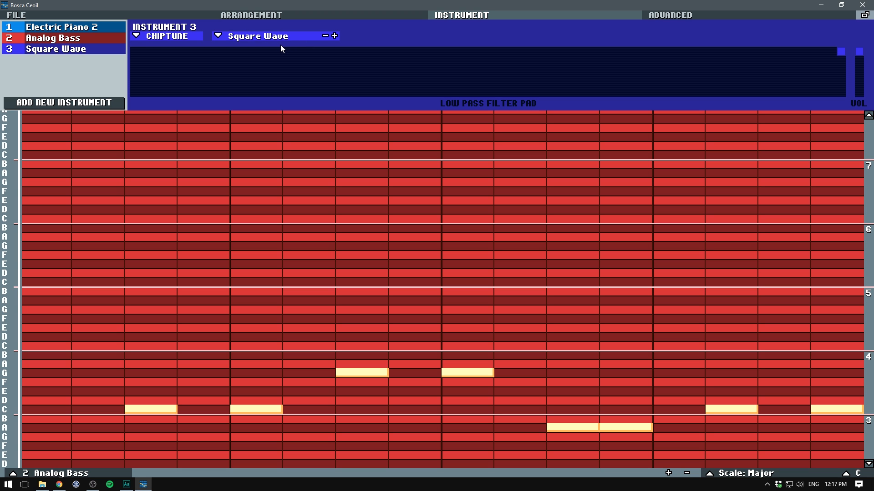
# Create pattern 3 in the arrangement for the Square Wave instrument and open it
pyautogui.click(265, 17)
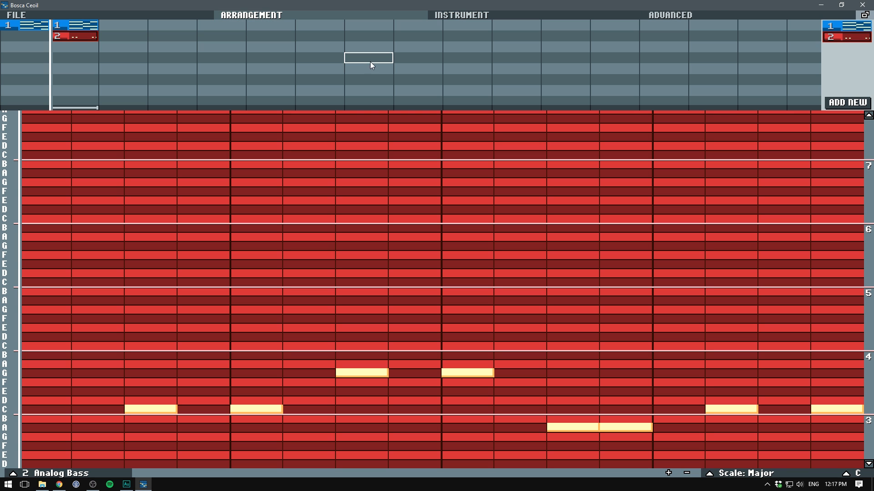
pyautogui.click(851, 105)
pyautogui.click(841, 50)
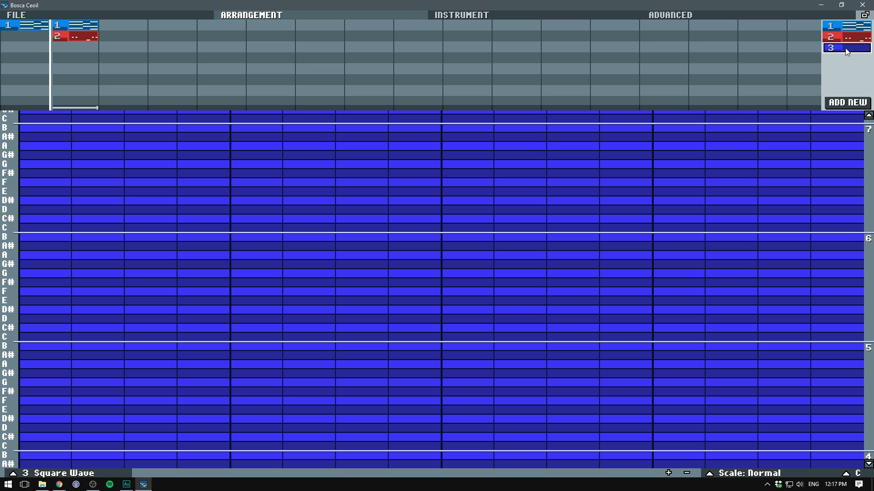
# Stack patterns 1, 2 and 3 in bar 3 of the arrangement and set the playback loop to that bar
pyautogui.click(75, 25)
pyautogui.click(119, 22)
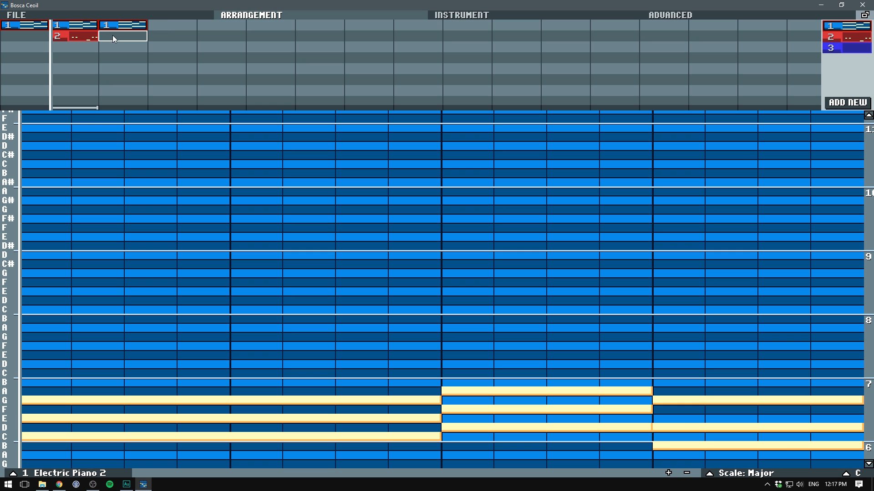
pyautogui.click(71, 35)
pyautogui.click(120, 35)
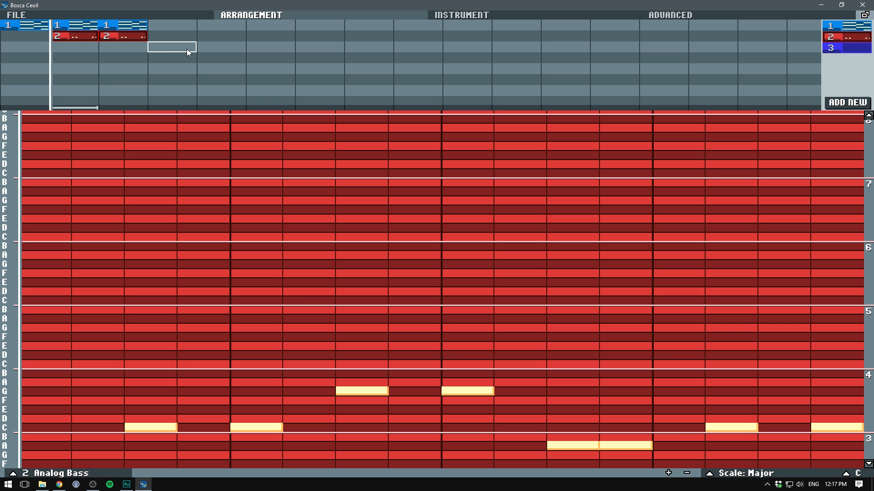
pyautogui.moveTo(842, 47); pyautogui.dragTo(119, 47)
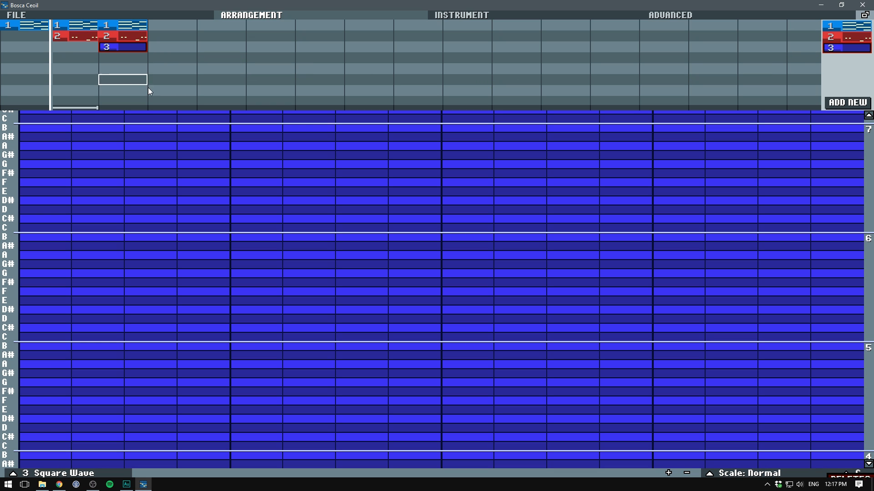
pyautogui.click(117, 109)
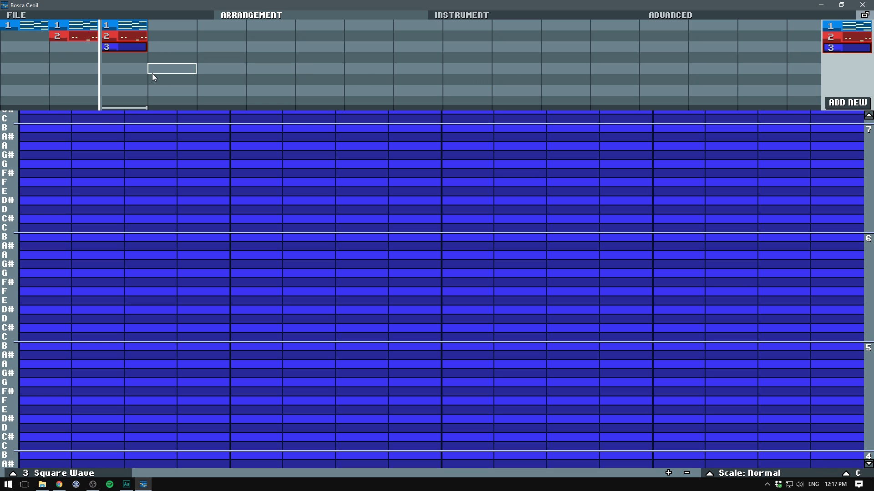
# Restrict the note grid of the Square Wave pattern to the Major scale
pyautogui.click(768, 474)
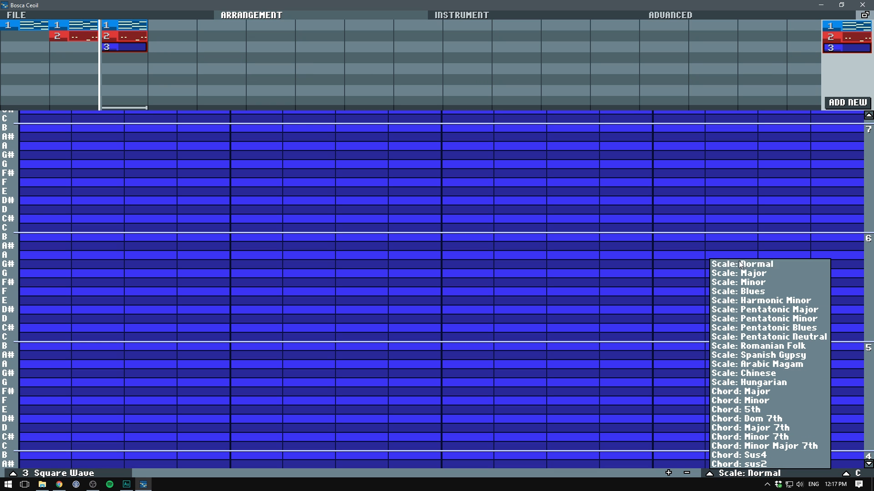
pyautogui.click(739, 273)
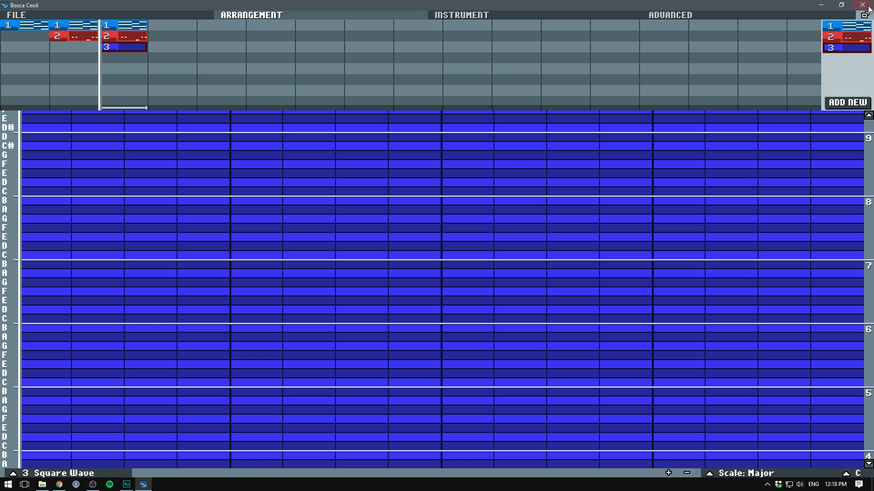
# Open the Electric Piano 2 pattern, shift its whole chord progression down seven scale steps and play it back
pyautogui.click(841, 26)
pyautogui.scroll(-2, 700, 240)
pyautogui.scroll(-2, 711, 239)
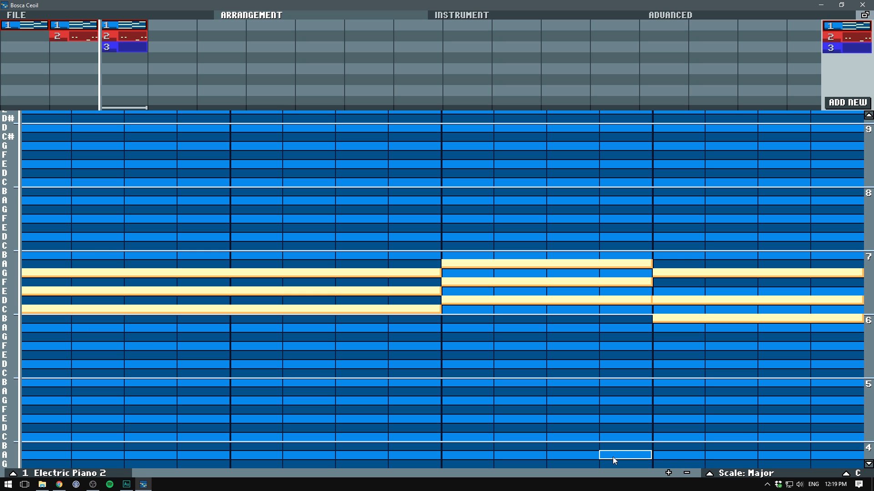
pyautogui.click(687, 474)
pyautogui.click(687, 474)
pyautogui.click(687, 473)
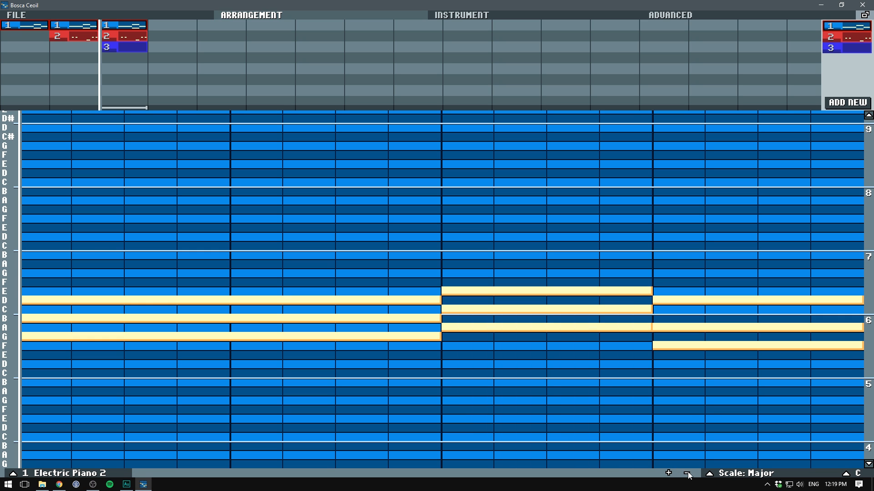
pyautogui.click(687, 474)
pyautogui.click(687, 473)
pyautogui.click(687, 474)
pyautogui.click(688, 474)
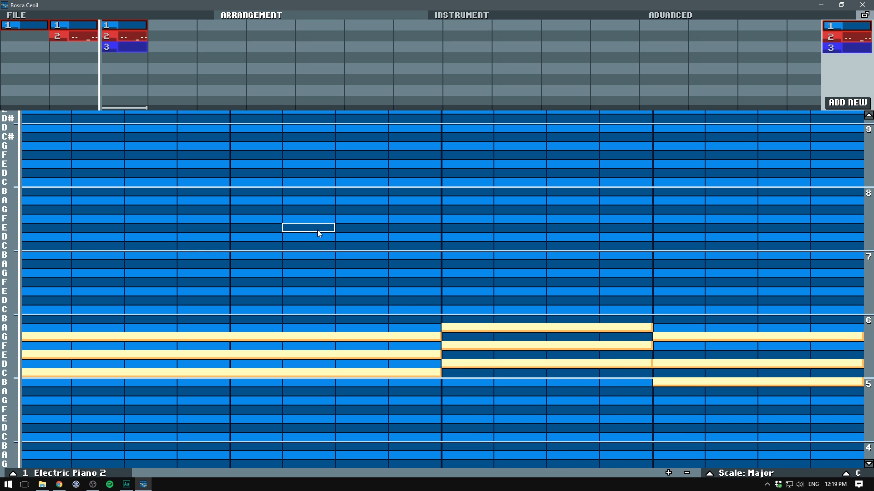
pyautogui.press('space')
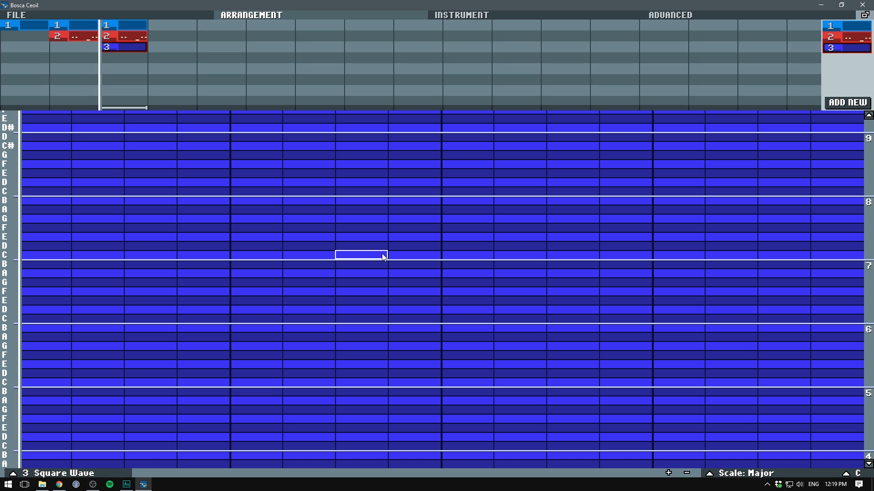
pyautogui.click(209, 446)
pyautogui.press('space')
pyautogui.click(165, 446)
pyautogui.rightClick(205, 446)
pyautogui.rightClick(167, 446)
pyautogui.click(277, 446)
pyautogui.rightClick(277, 446)
# Enter the low Square Wave melody around octave 4: C, B, C on steps 6 to 8 and F, E, D on steps 10 to 12
pyautogui.click(309, 446)
pyautogui.click(414, 446)
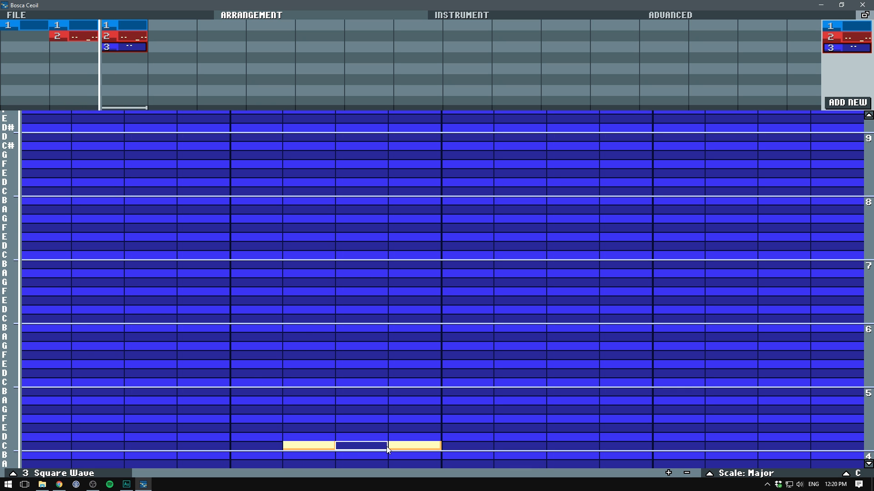
pyautogui.click(361, 455)
pyautogui.click(520, 419)
pyautogui.click(573, 428)
pyautogui.click(625, 437)
# Complete the low melody with G, E and C on steps 14 to 16 and a C on step 3
pyautogui.click(730, 446)
pyautogui.rightClick(731, 446)
pyautogui.click(746, 400)
pyautogui.click(786, 428)
pyautogui.rightClick(731, 400)
pyautogui.click(731, 409)
pyautogui.click(158, 400)
pyautogui.rightClick(158, 401)
pyautogui.click(157, 446)
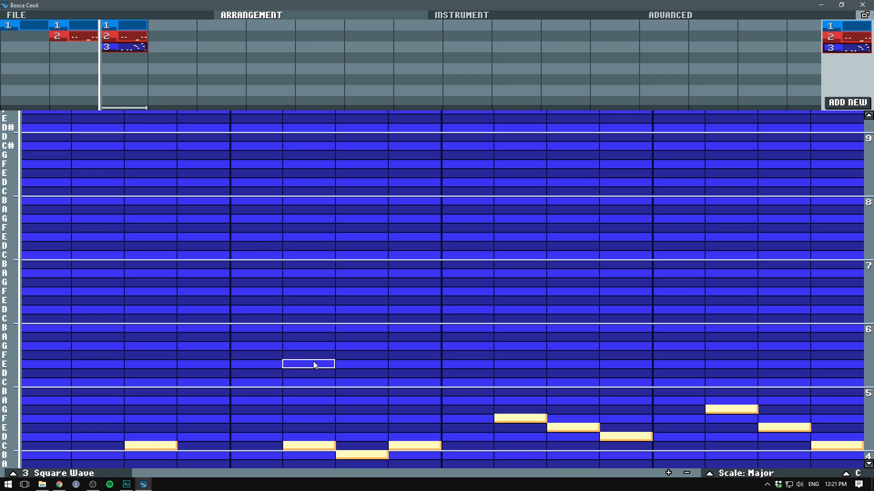
# Add the high melody around octave 6: C on step 5 and D, C, D, B, G on steps 9 to 13
pyautogui.moveTo(256, 327); pyautogui.dragTo(563, 331)
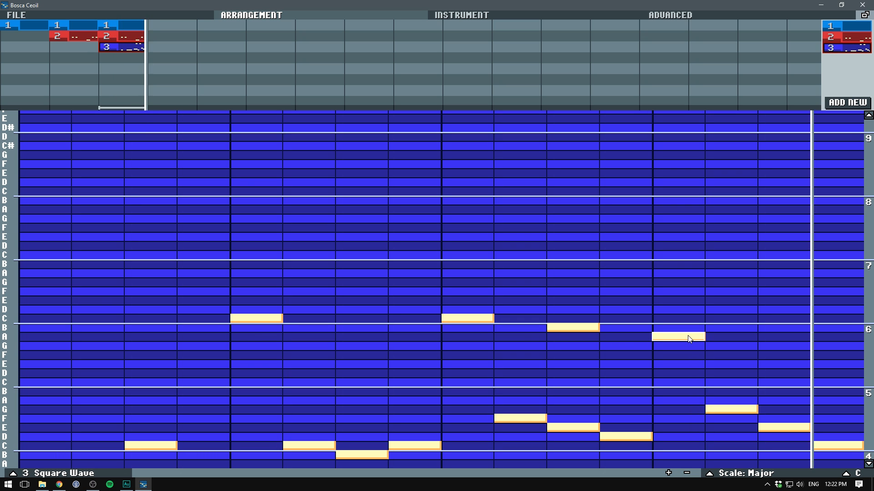
pyautogui.rightClick(573, 328)
pyautogui.rightClick(678, 336)
pyautogui.rightClick(477, 319)
pyautogui.click(469, 310)
pyautogui.click(519, 318)
pyautogui.click(574, 309)
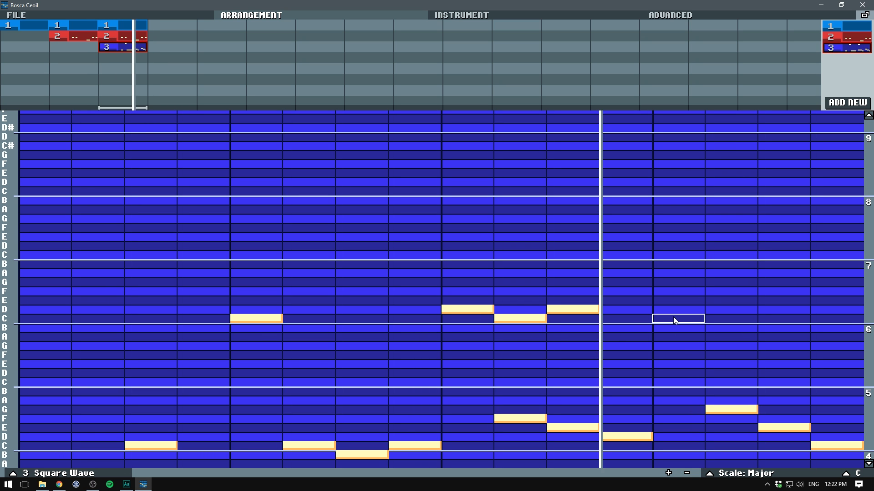
pyautogui.click(632, 327)
pyautogui.click(682, 345)
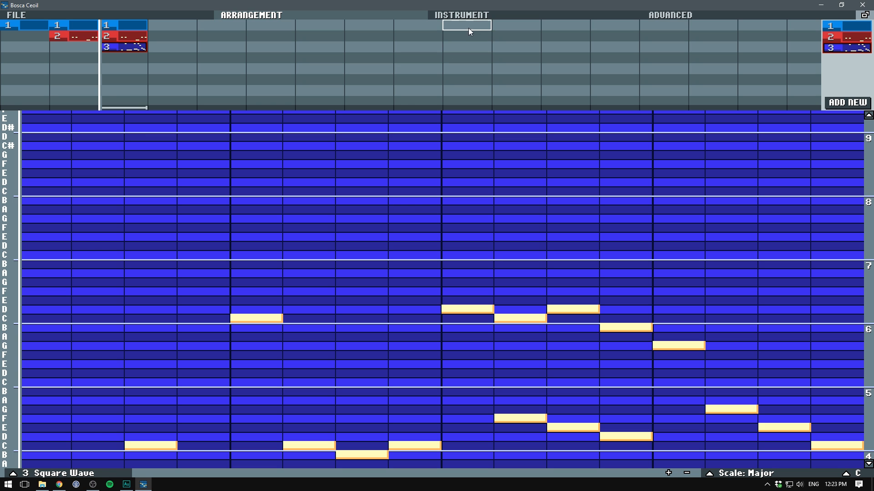
# Try the other CHIPTUNE sounds on instrument 3 in turn and settle on Dual Square
pyautogui.click(459, 17)
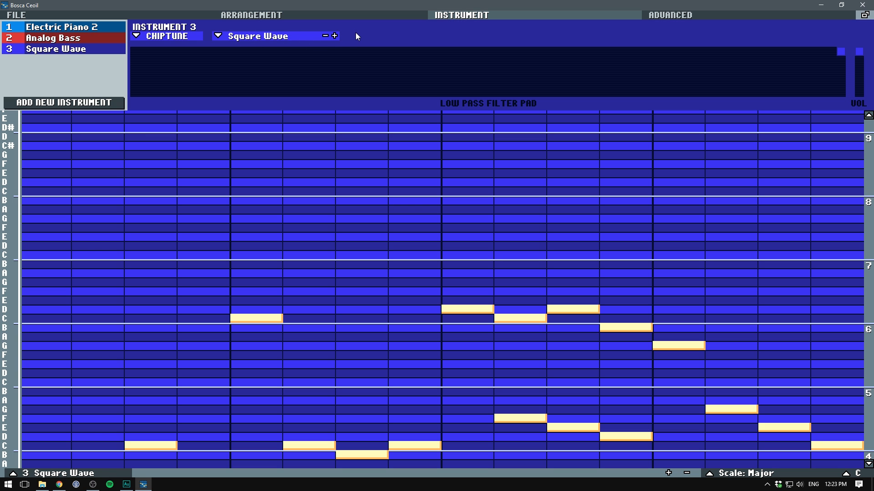
pyautogui.click(335, 36)
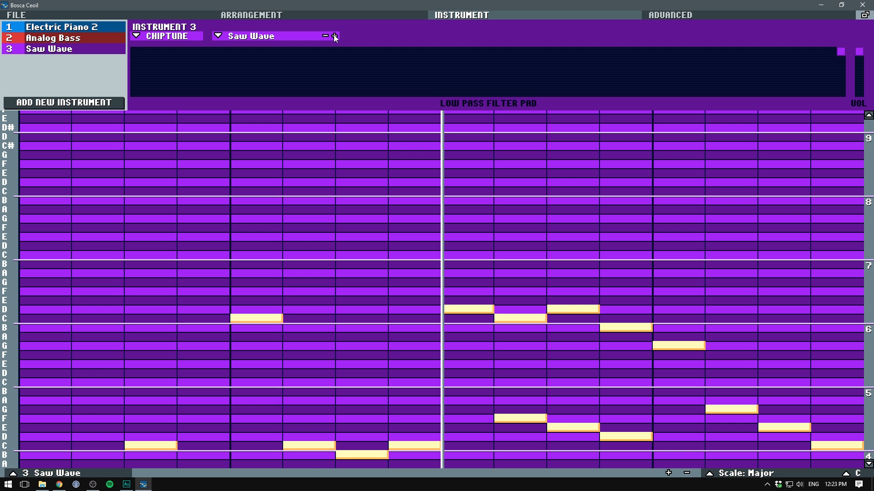
pyautogui.click(334, 36)
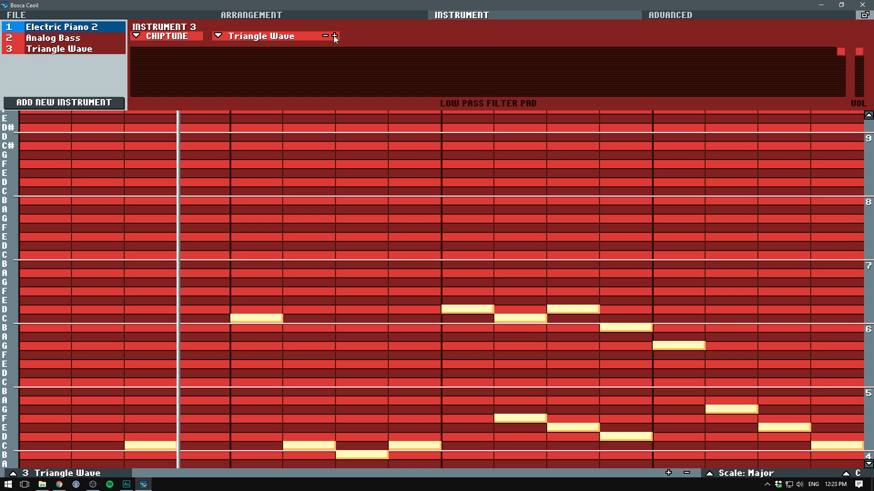
pyautogui.click(335, 36)
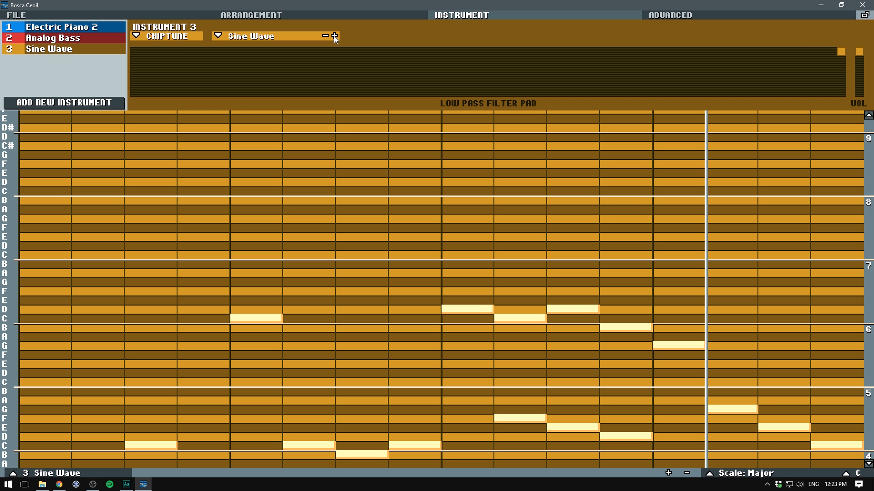
pyautogui.click(334, 36)
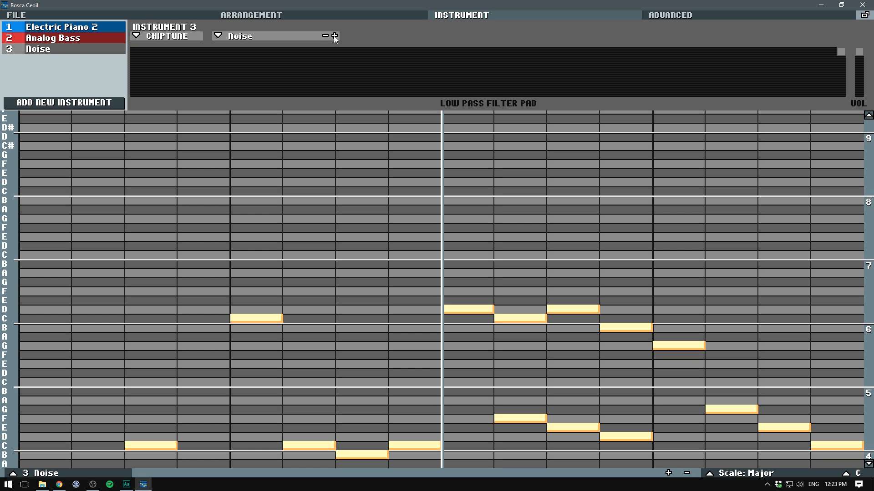
pyautogui.click(335, 36)
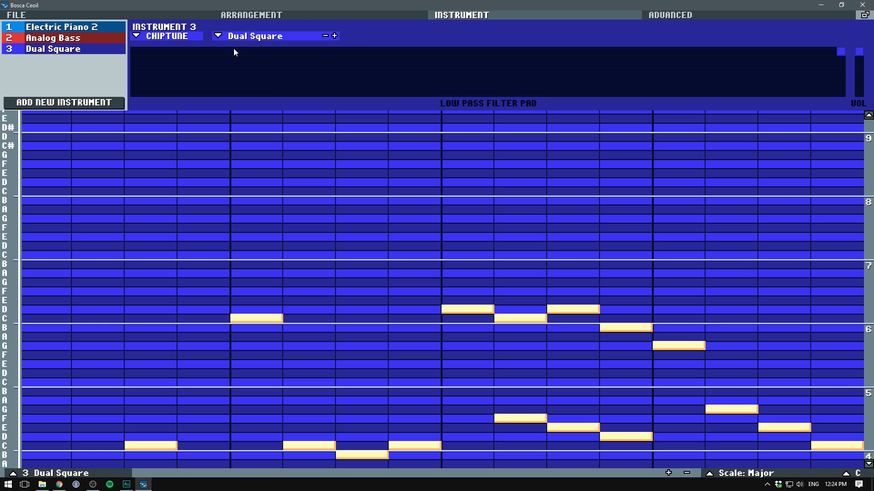
# Add a fourth instrument from the DRUMKIT category with the Simple Drumkit sound
pyautogui.click(68, 105)
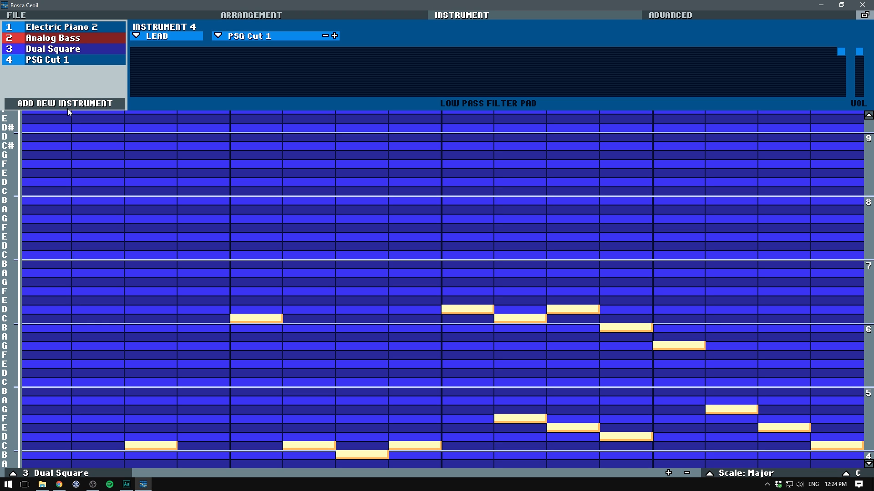
pyautogui.click(163, 37)
pyautogui.click(157, 55)
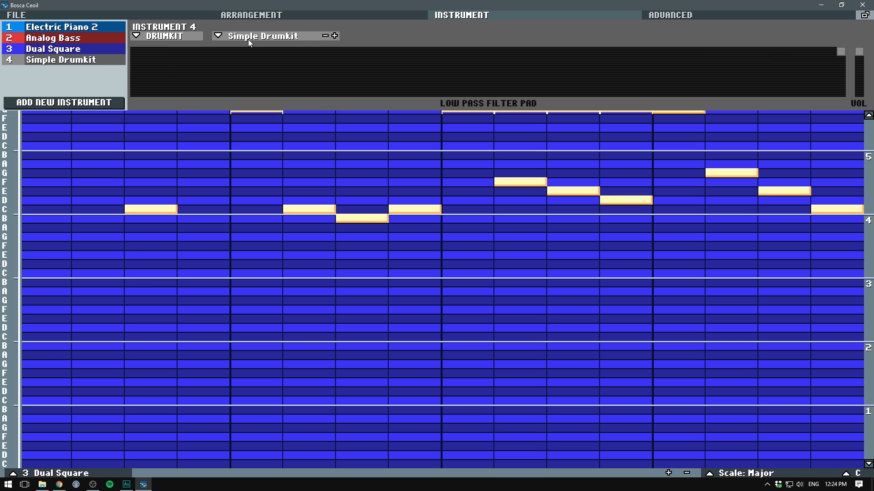
# Create pattern 4 for the drumkit and place it under pattern 3 in bar 3 of the arrangement
pyautogui.click(262, 19)
pyautogui.click(847, 103)
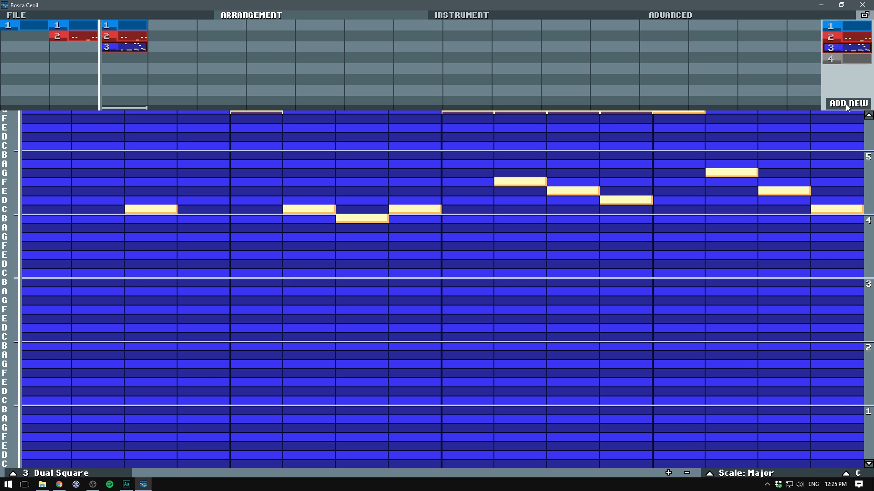
pyautogui.moveTo(844, 57); pyautogui.dragTo(124, 58)
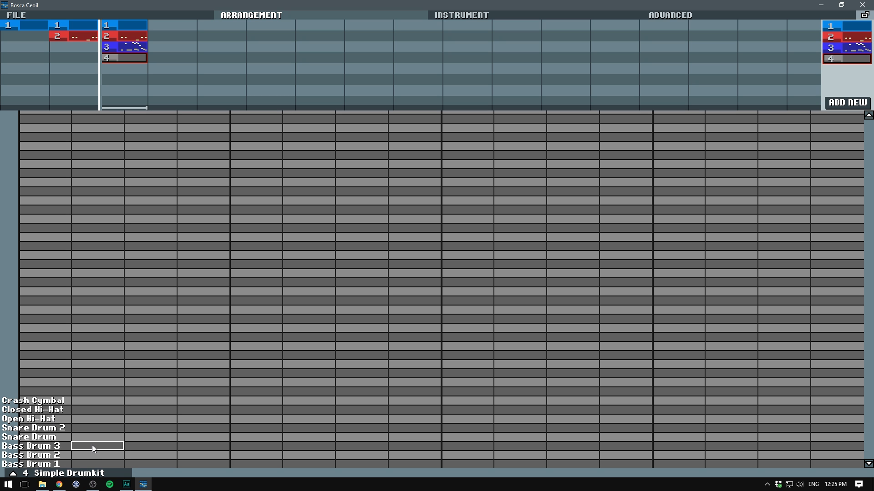
# Enter Bass Drum 3 hits on steps 1, 2, 4, 9 and 12 and Snare Drum 2 hits on steps 5 and 13
pyautogui.moveTo(64, 446); pyautogui.dragTo(104, 448)
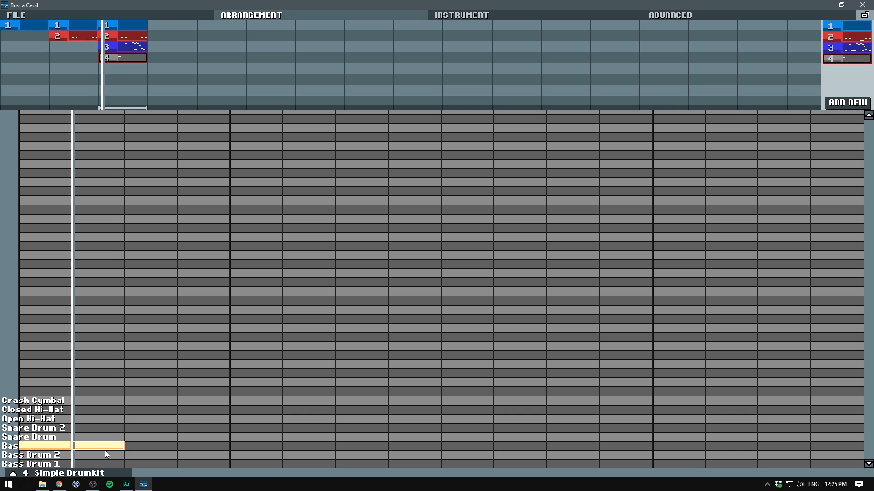
pyautogui.click(200, 448)
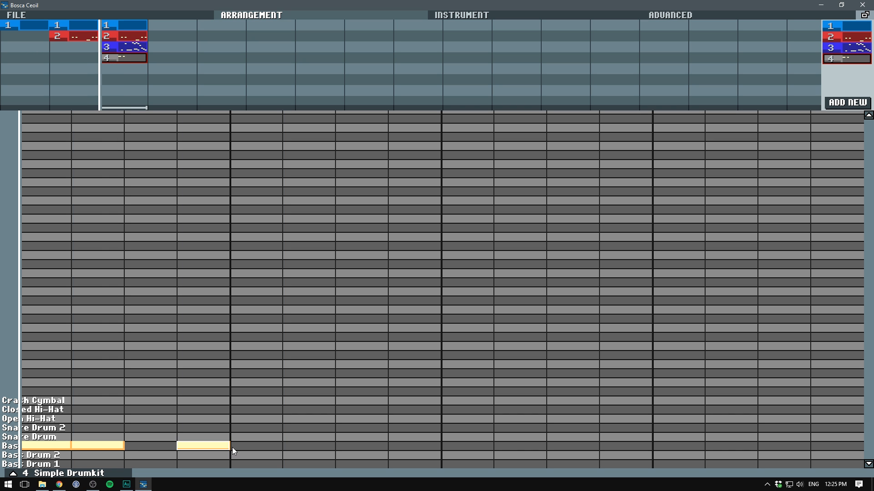
pyautogui.click(250, 428)
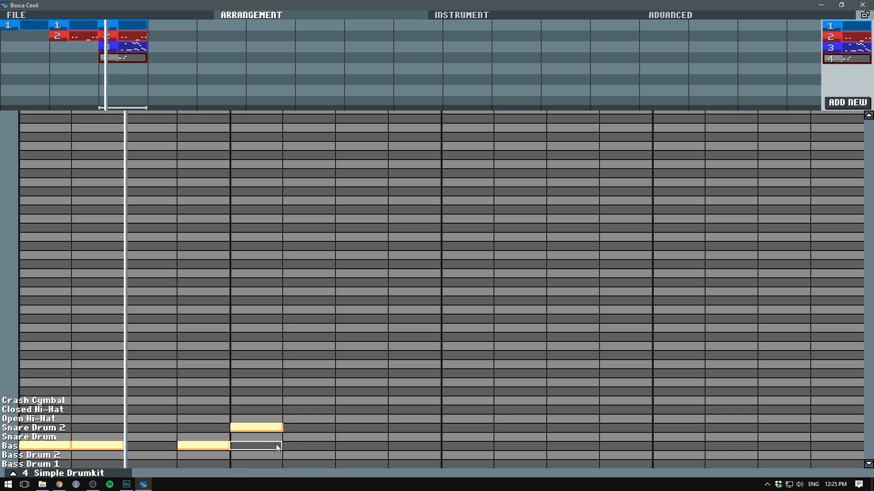
pyautogui.click(467, 446)
pyautogui.click(626, 446)
pyautogui.click(659, 428)
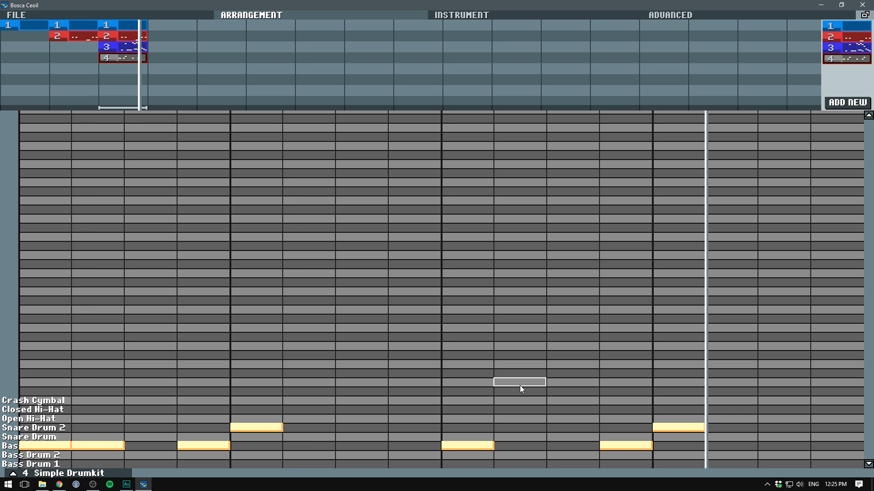
# Add Closed Hi-Hat hits on steps 1, 3, 5, 7, 9, 11 and 15 and a Crash Cymbal on step 13
pyautogui.click(57, 413)
pyautogui.click(162, 413)
pyautogui.click(257, 409)
pyautogui.click(362, 409)
pyautogui.click(467, 409)
pyautogui.click(574, 410)
pyautogui.click(677, 401)
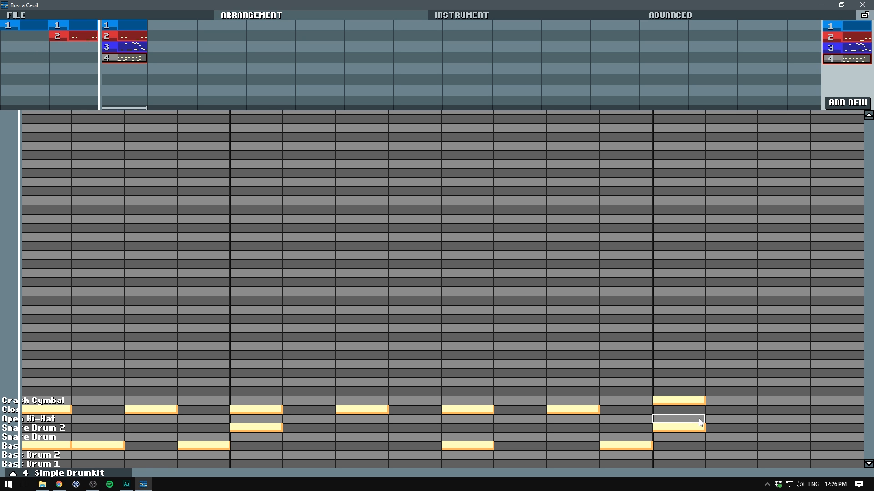
pyautogui.click(784, 410)
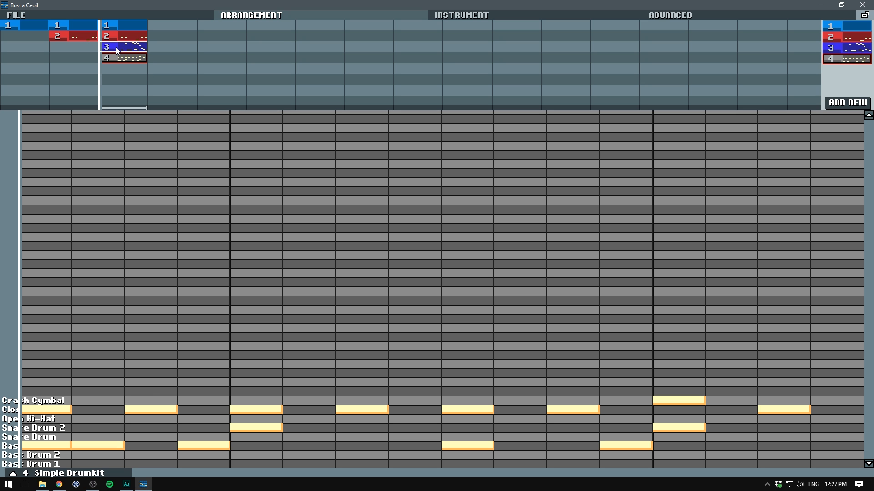
# Clone melody pattern 3 as a separate pattern in bar 4, copy patterns 1, 2 and 4 alongside it, and loop bar 4
pyautogui.moveTo(115, 47); pyautogui.dragTo(175, 47)
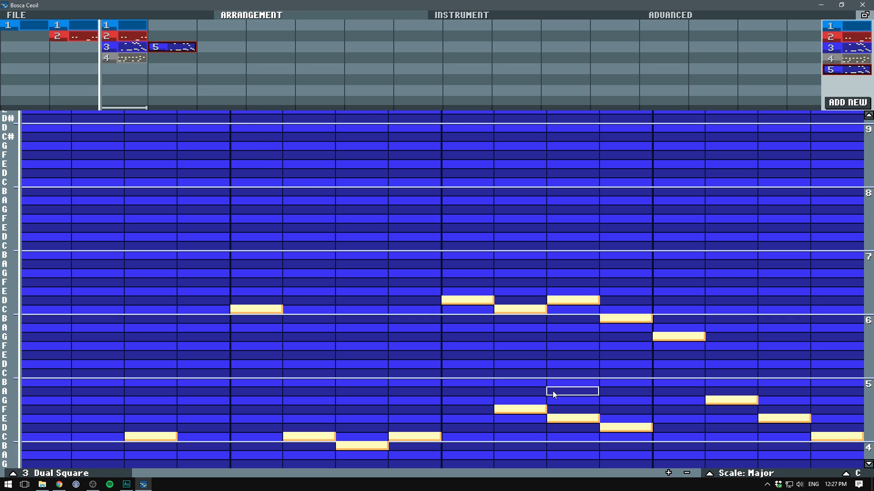
pyautogui.click(124, 26)
pyautogui.click(173, 26)
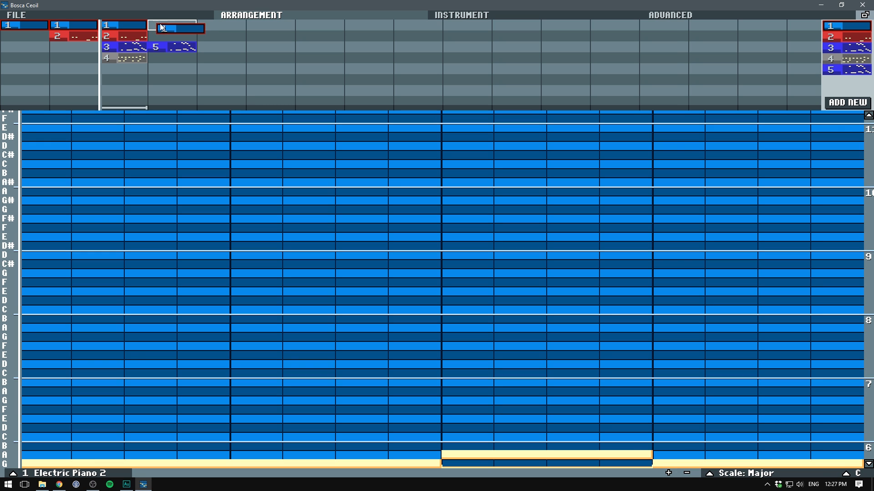
pyautogui.click(134, 37)
pyautogui.click(194, 37)
pyautogui.moveTo(141, 57); pyautogui.dragTo(173, 58)
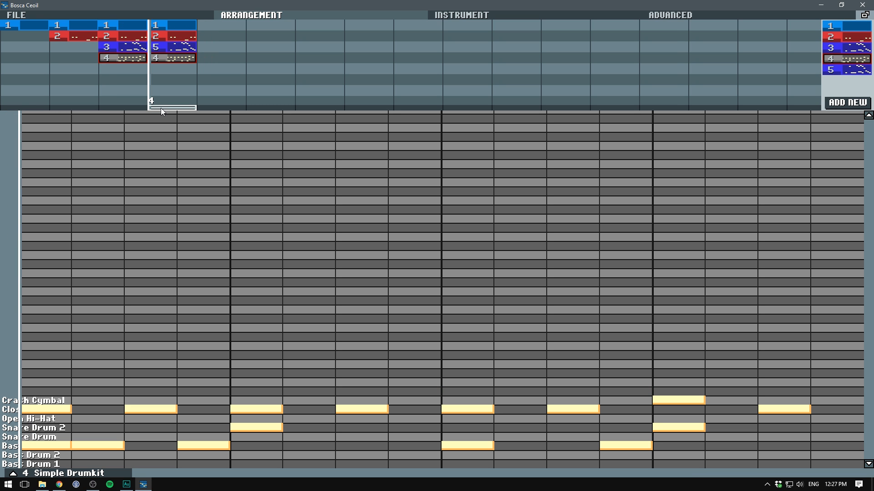
# In the cloned melody, replace the B on step 12 with a high E and raise step 13's G by one octave
pyautogui.click(176, 48)
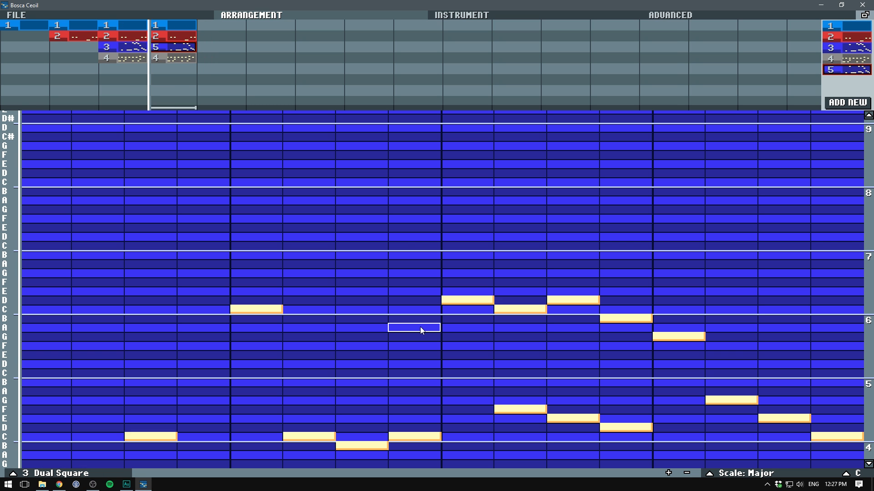
pyautogui.click(609, 291)
pyautogui.click(678, 273)
pyautogui.rightClick(625, 319)
pyautogui.rightClick(673, 337)
# Raise the G and E on steps 14 and 15 one octave and step 16's C two octaves, and change step 7's B to D
pyautogui.click(728, 273)
pyautogui.click(728, 336)
pyautogui.click(782, 355)
pyautogui.rightClick(728, 401)
pyautogui.rightClick(783, 418)
pyautogui.rightClick(837, 437)
pyautogui.click(838, 309)
pyautogui.click(359, 429)
pyautogui.rightClick(360, 446)
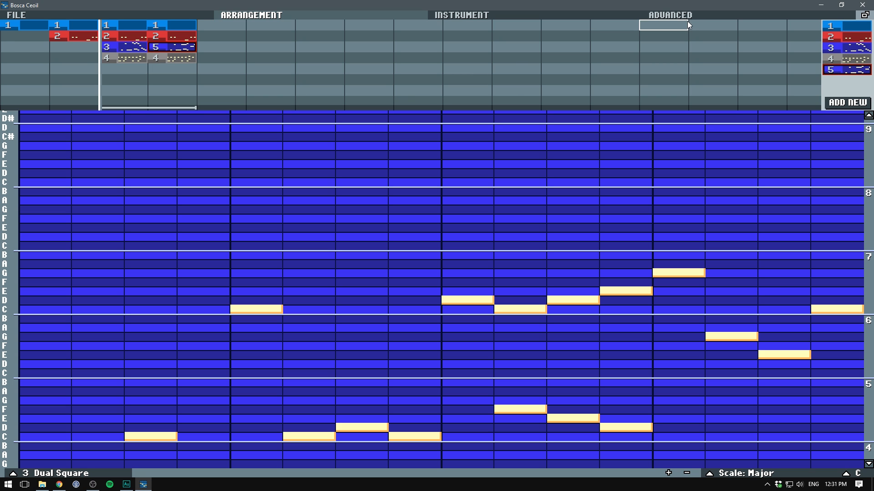
# Show the advanced song settings with the swing and delay options
pyautogui.click(678, 17)
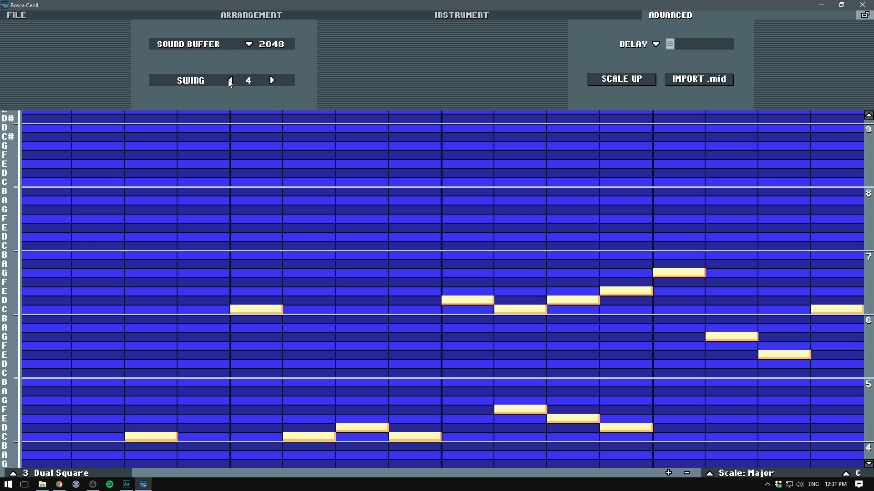
# Export the song to the Desktop as Awesome Song 9000.wav and play the exported file
pyautogui.click(26, 15)
pyautogui.click(705, 35)
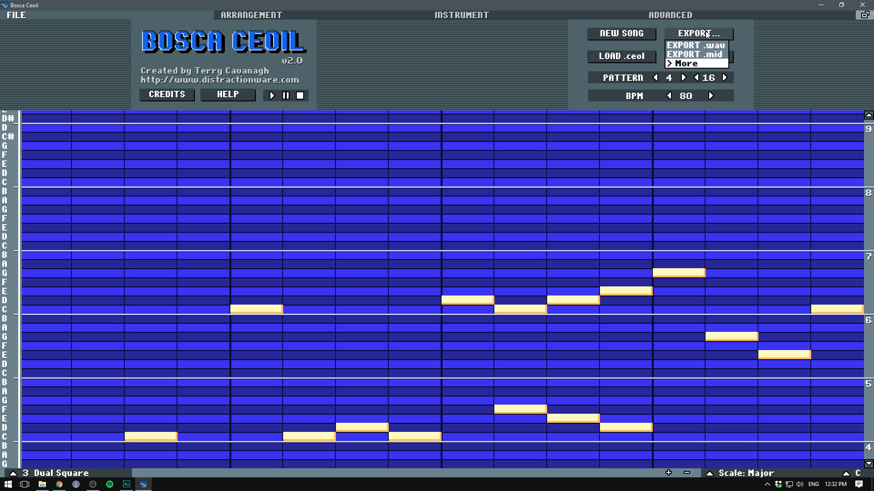
pyautogui.click(692, 46)
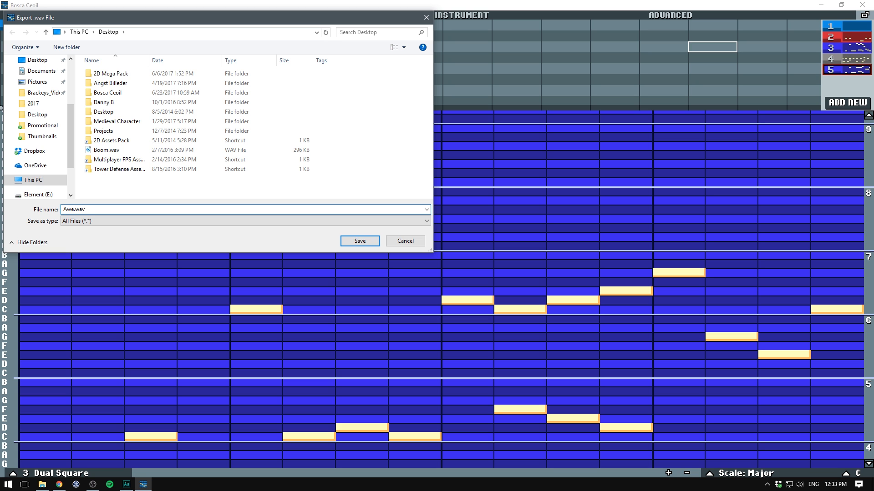
pyautogui.write('00')
pyautogui.click(348, 241)
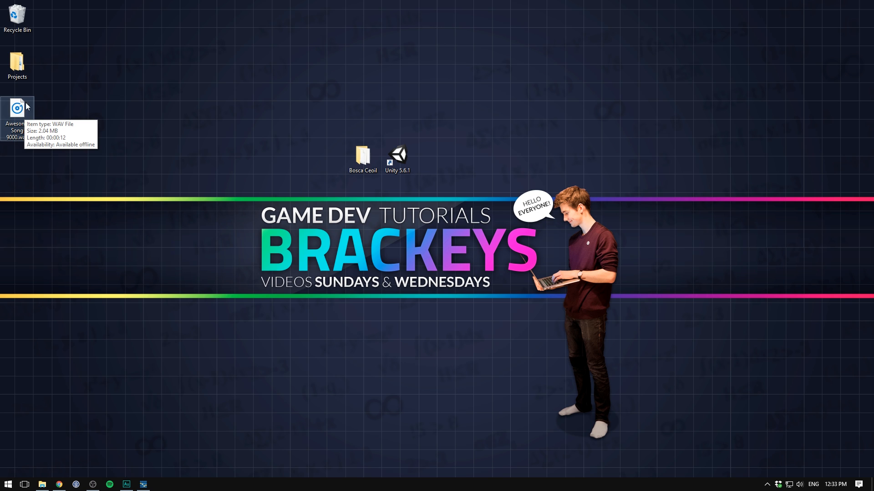
pyautogui.doubleClick(28, 110)
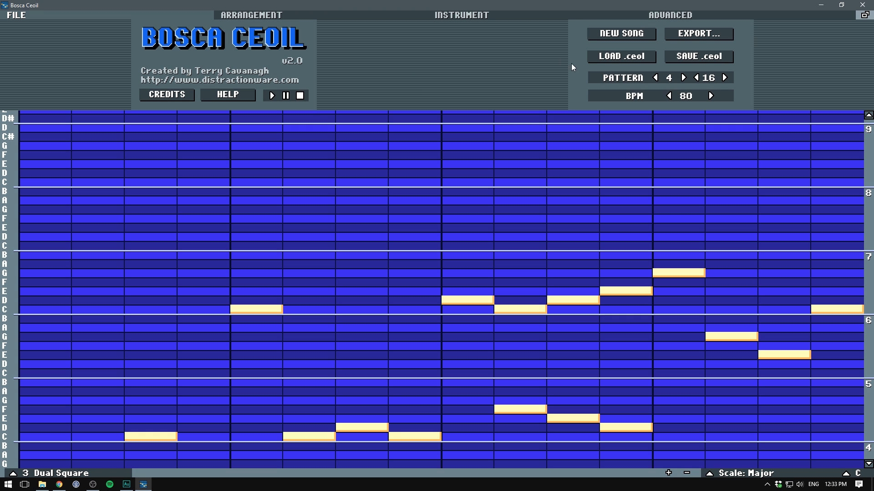
# Open the dialog for saving the song as a .ceol file and cancel it
pyautogui.click(691, 57)
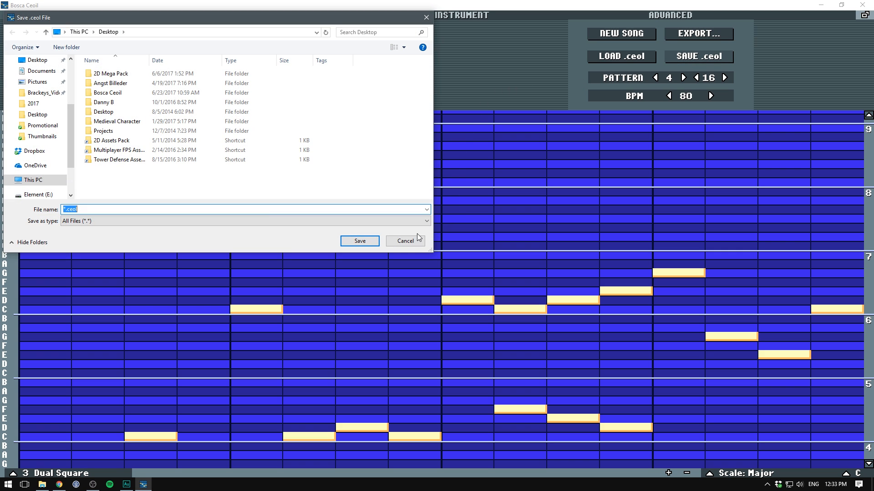
pyautogui.click(406, 242)
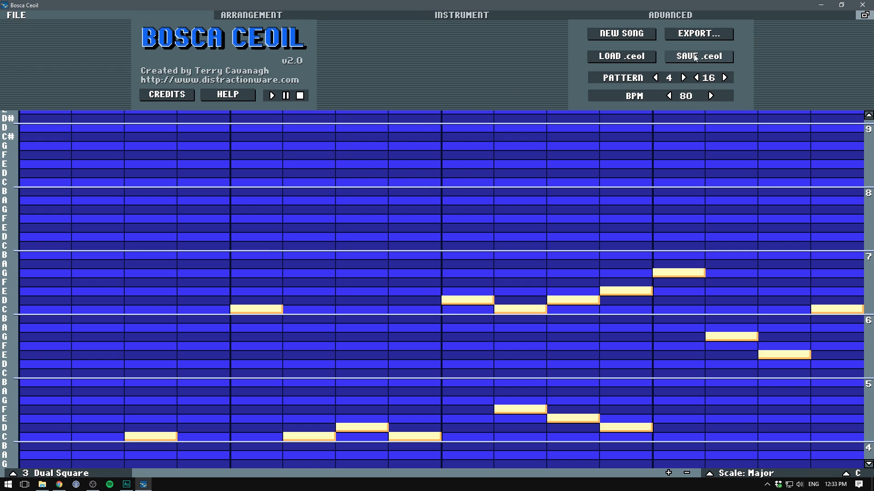